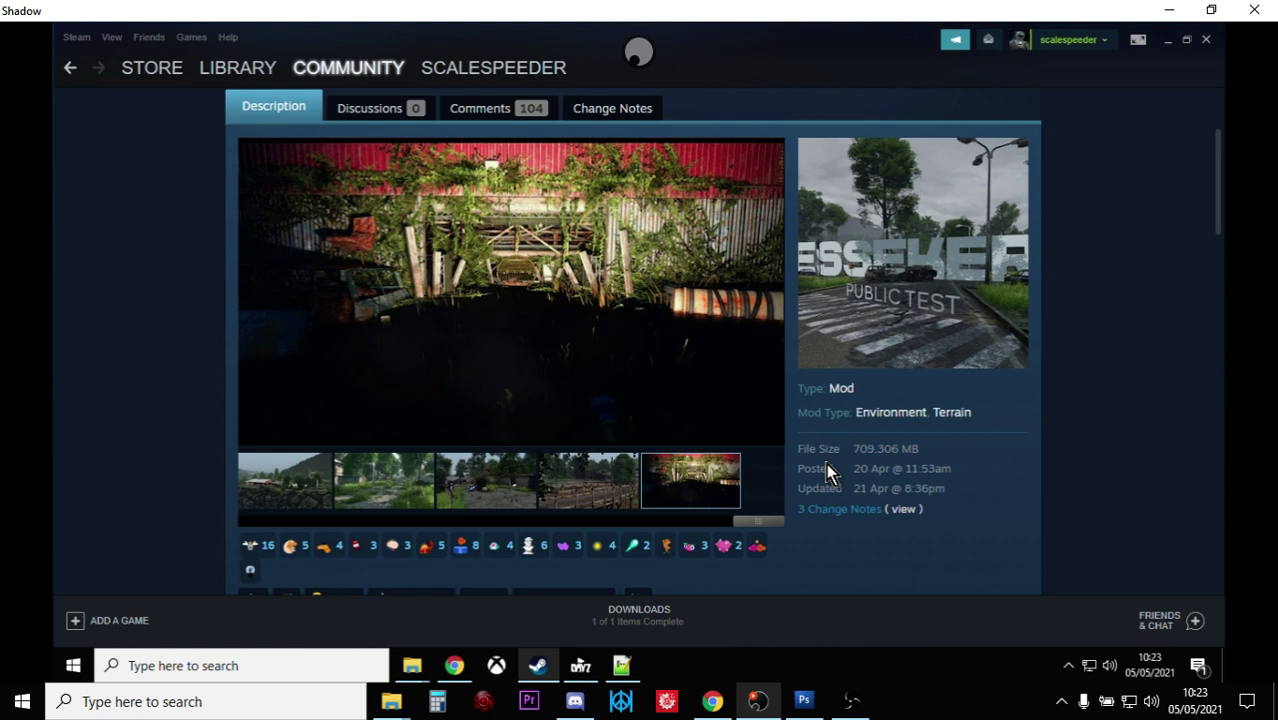
{"action": "left_click", "coordinate": [455, 666]}
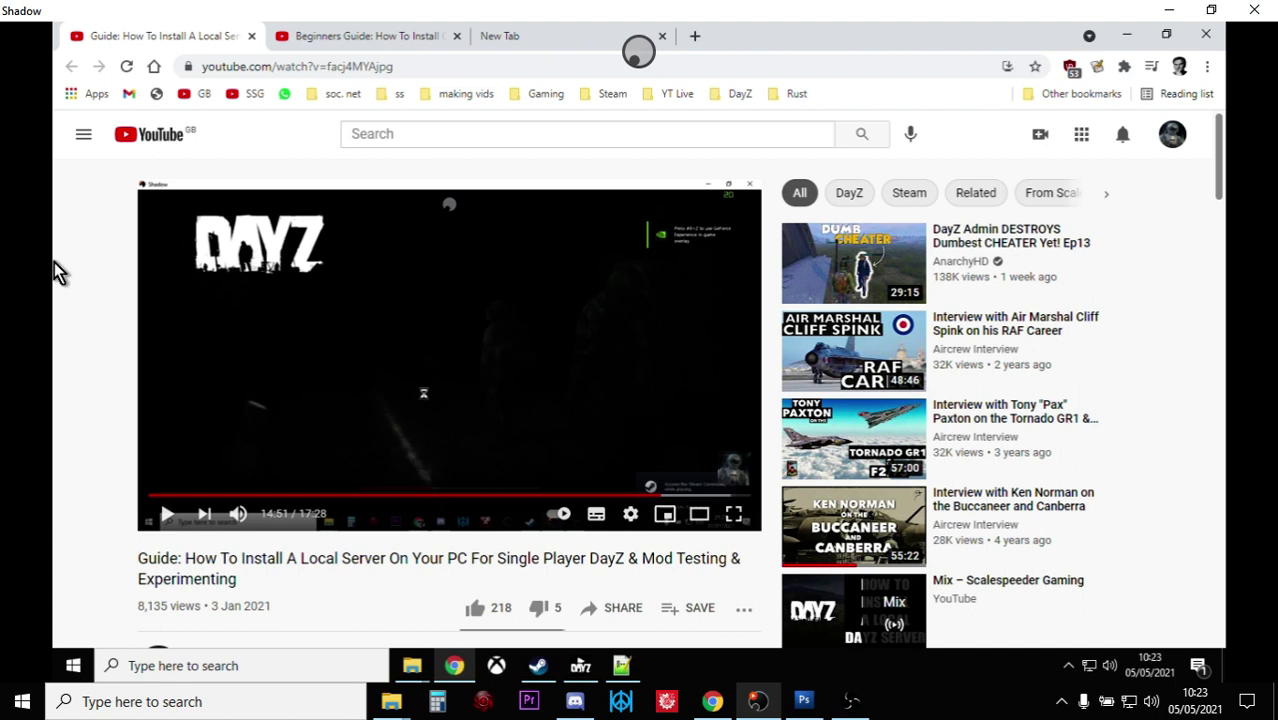
{"action": "left_click", "coordinate": [375, 40]}
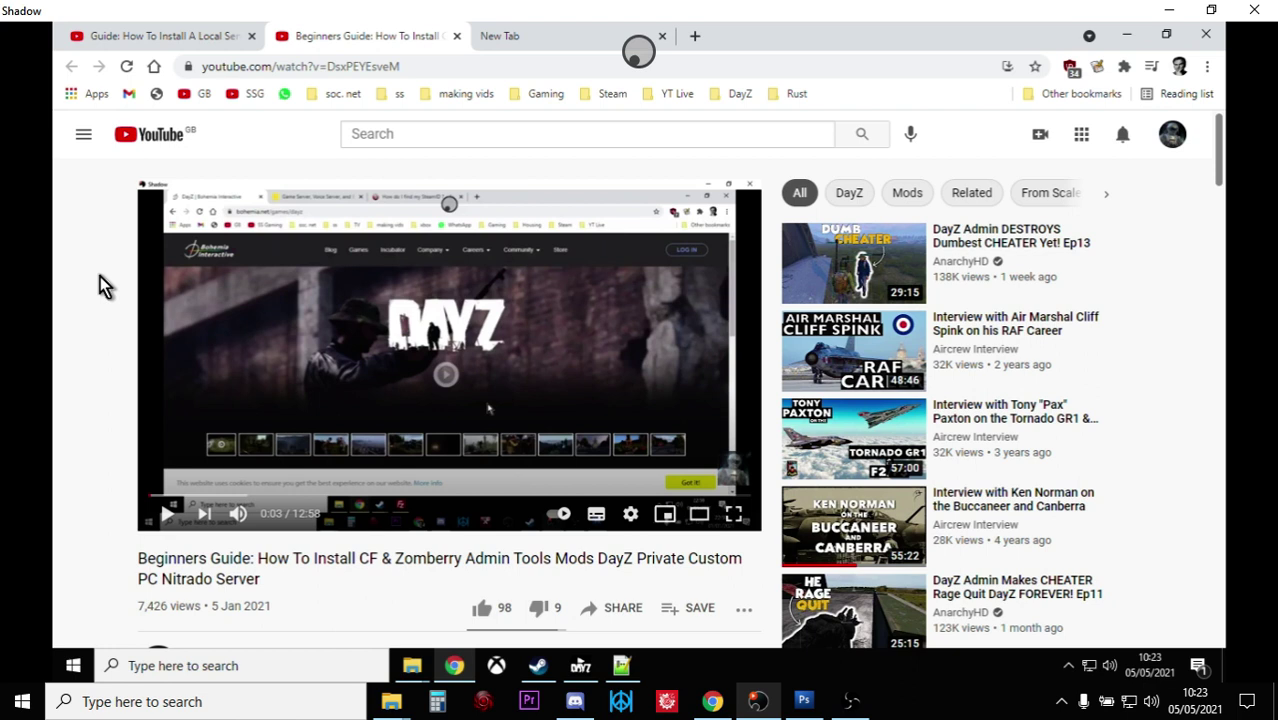
{"action": "left_click", "coordinate": [150, 40]}
{"action": "left_click", "coordinate": [538, 665]}
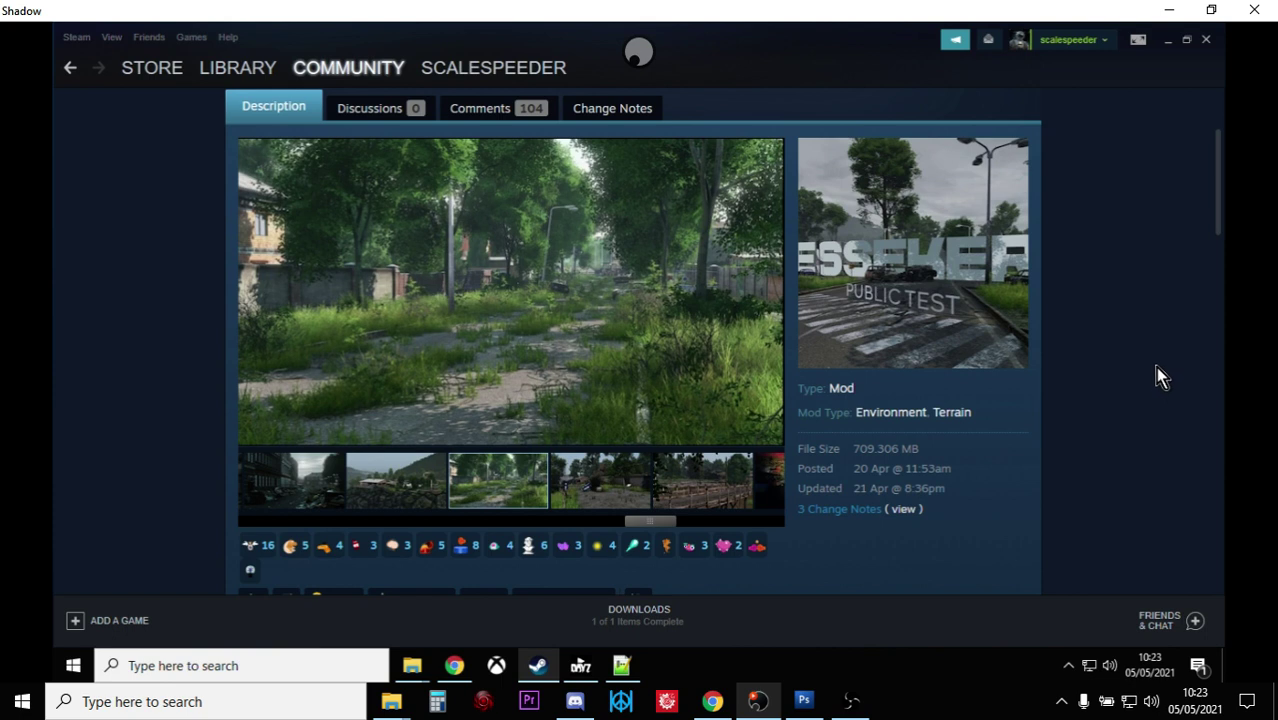
{"action": "scroll", "coordinate": [1156, 367], "scroll_direction": "down", "scroll_amount": 3}
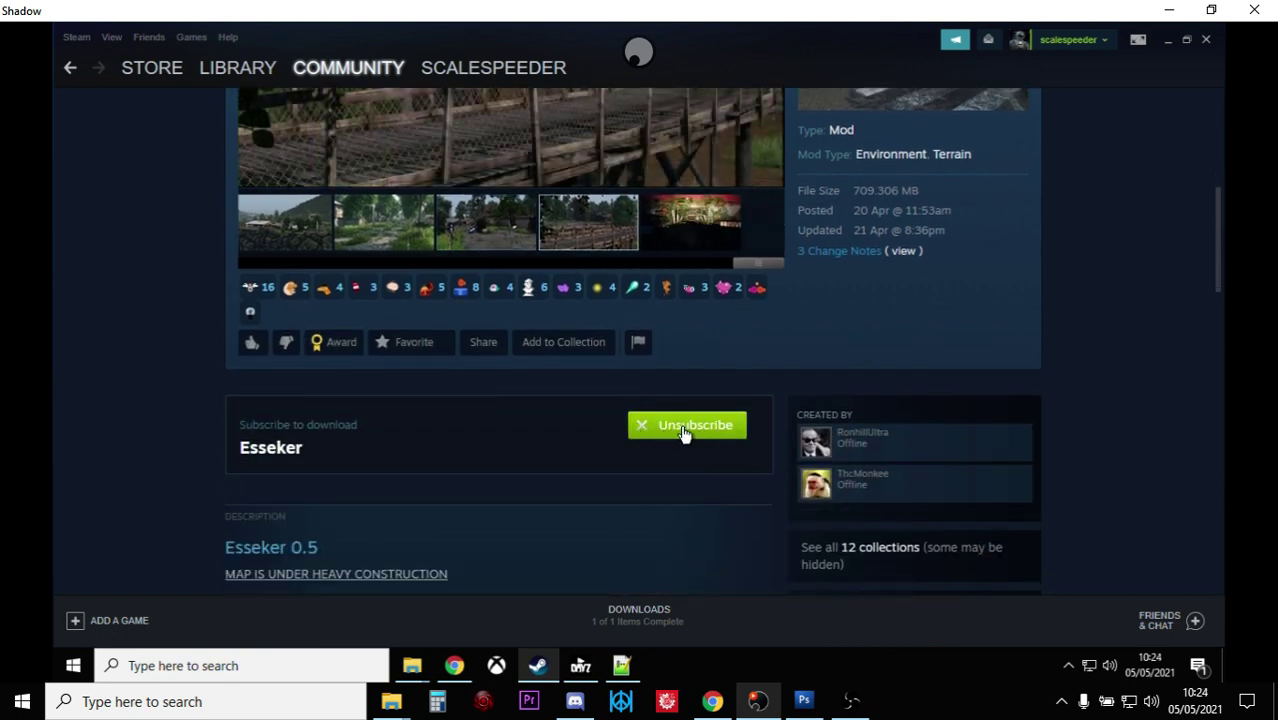
{"action": "scroll", "coordinate": [680, 435], "scroll_direction": "up", "scroll_amount": 4}
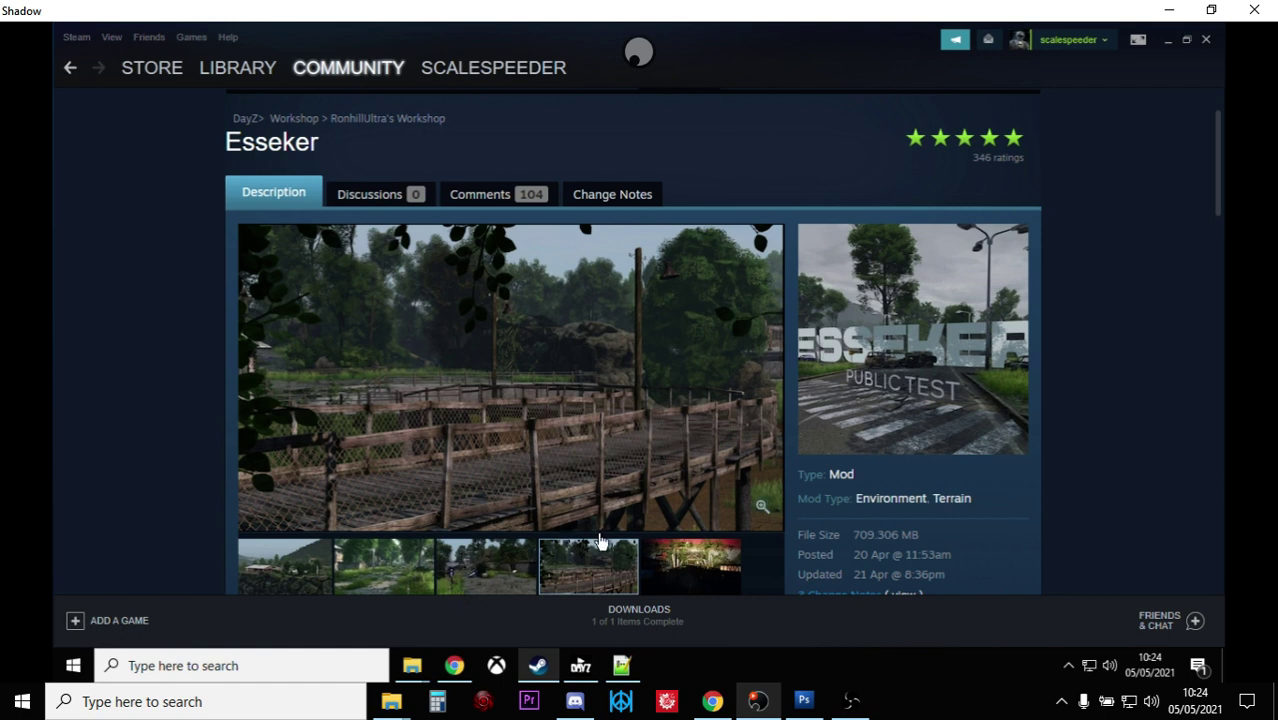
Bring up the DayZ Launcher and return to its list of mods.
{"action": "left_click", "coordinate": [580, 666]}
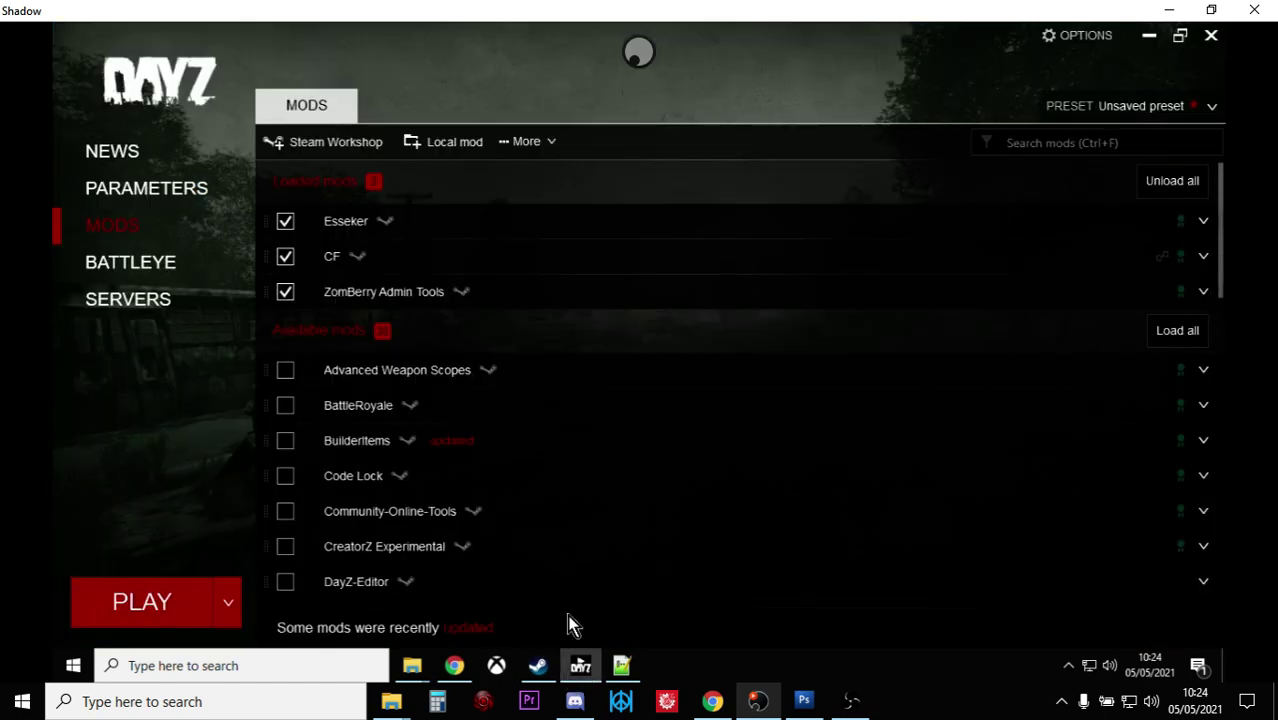
{"action": "left_click", "coordinate": [118, 302]}
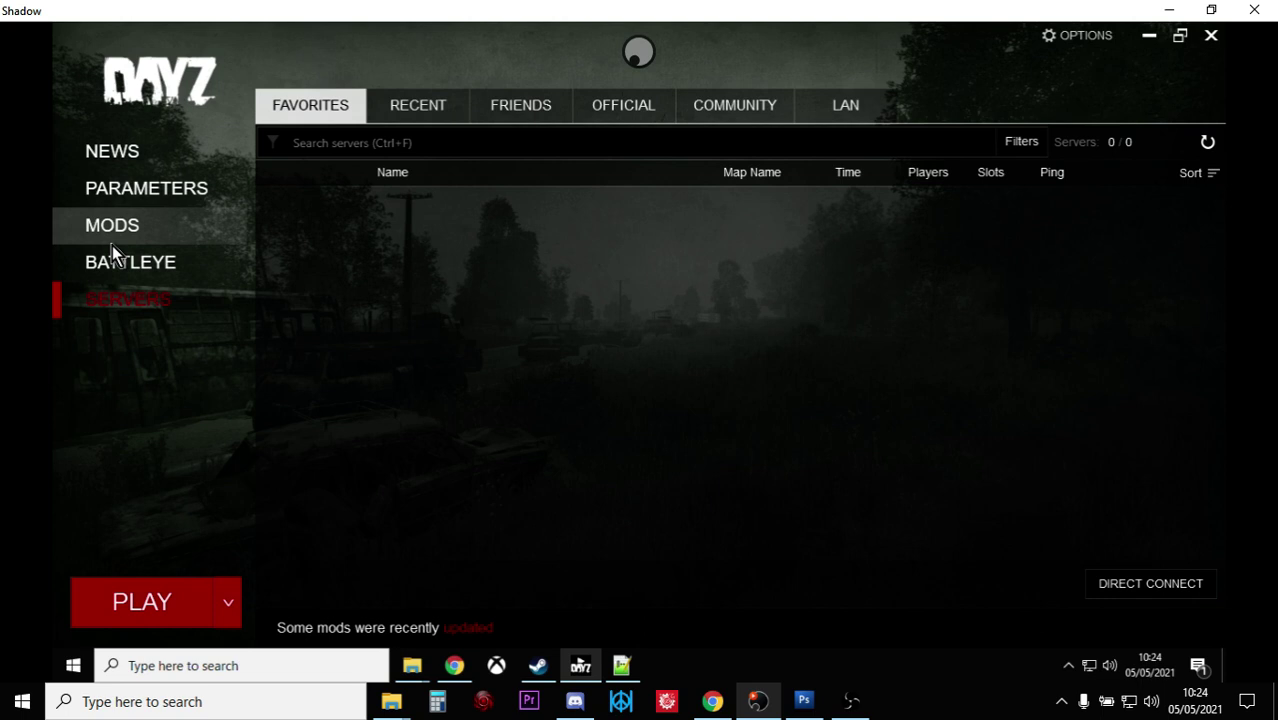
{"action": "left_click", "coordinate": [113, 152]}
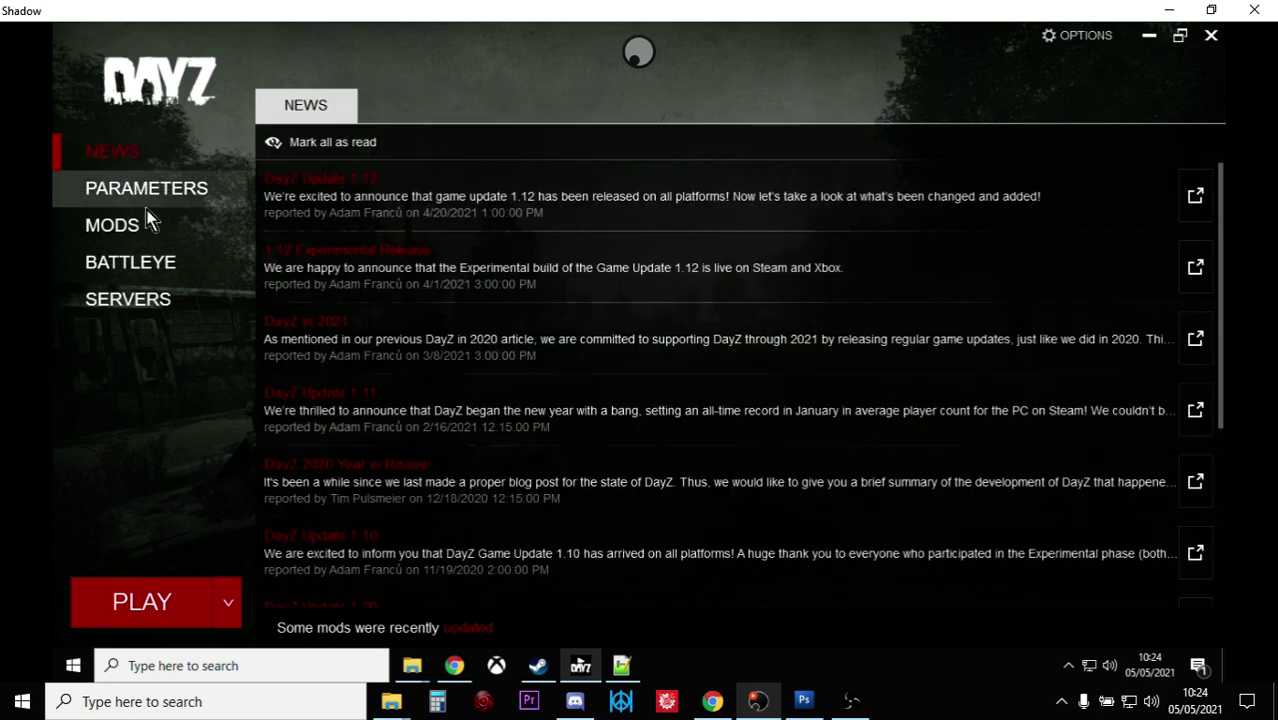
{"action": "left_click", "coordinate": [108, 227]}
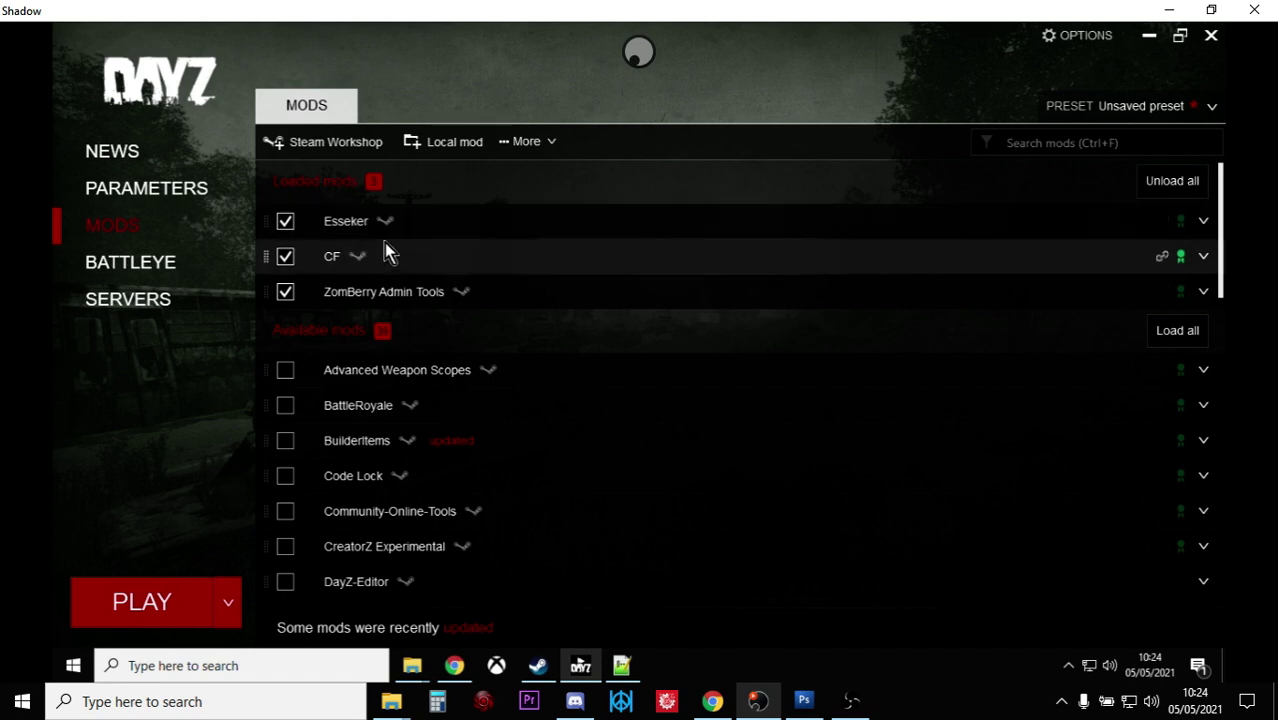
Open the Esseker mod's folder in Windows Explorer, acknowledging the workshop cache warning.
{"action": "left_click", "coordinate": [1204, 224]}
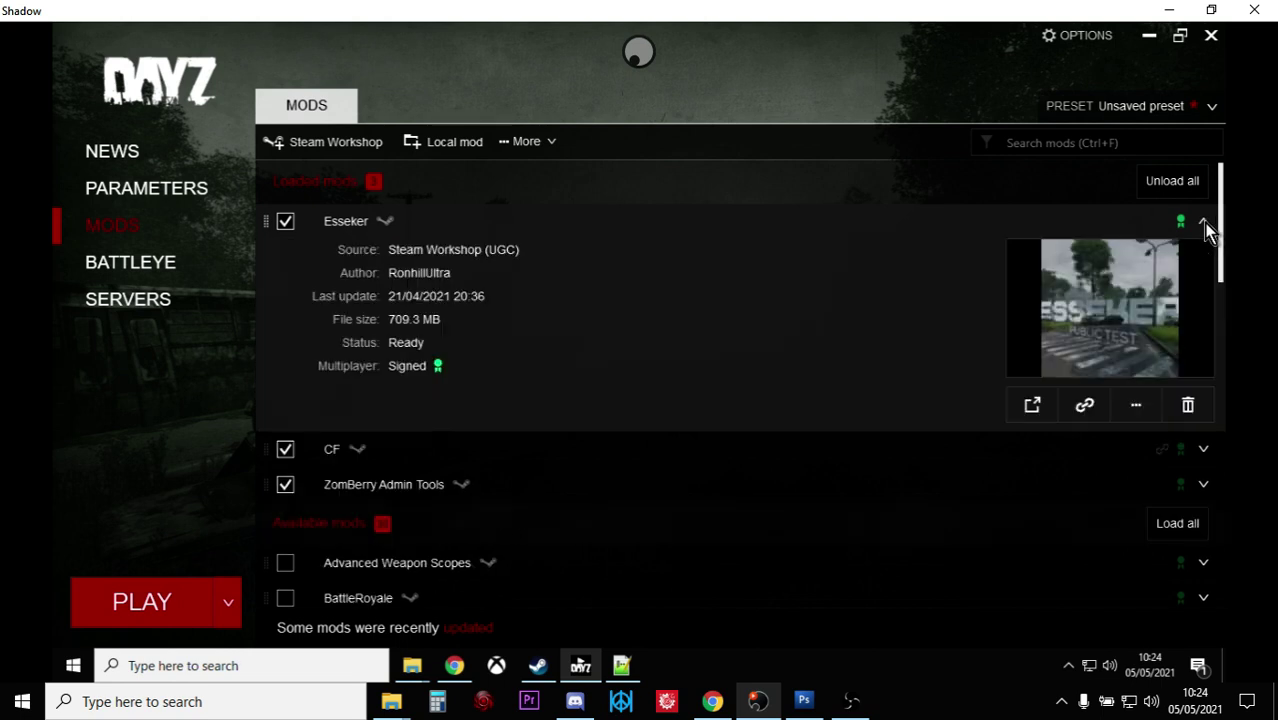
{"action": "left_click", "coordinate": [1134, 403]}
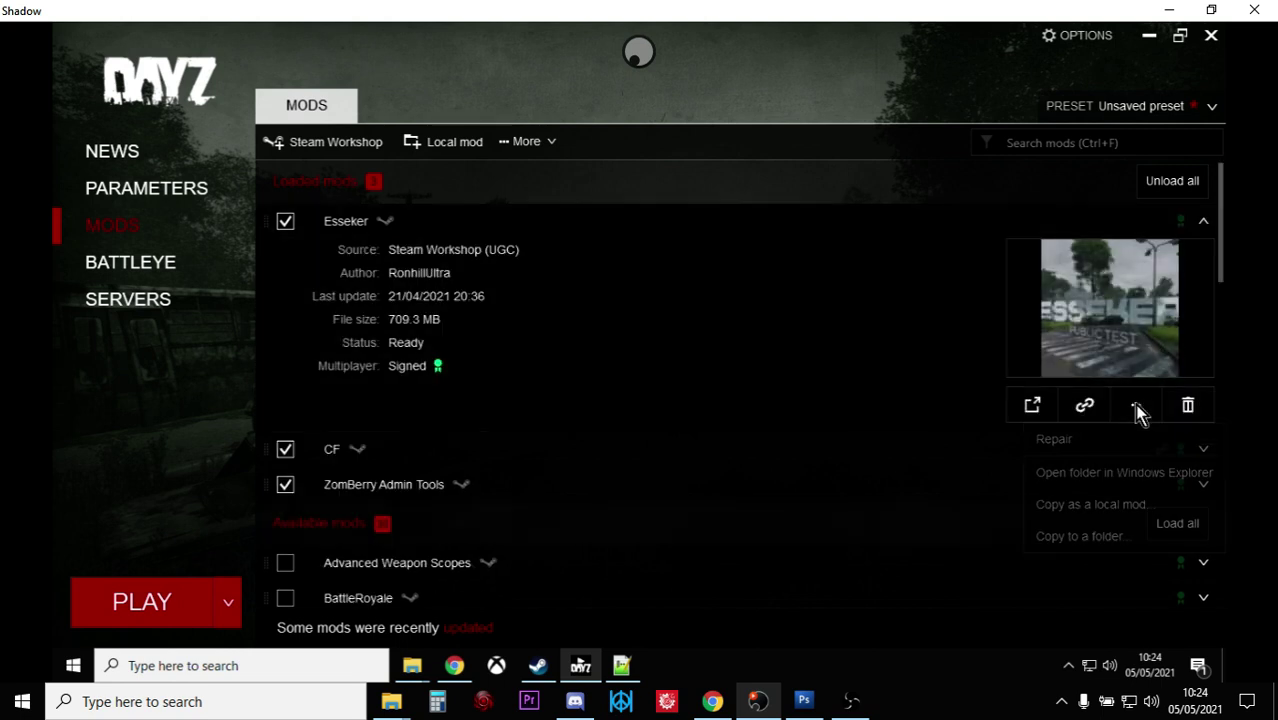
{"action": "left_click", "coordinate": [1095, 472]}
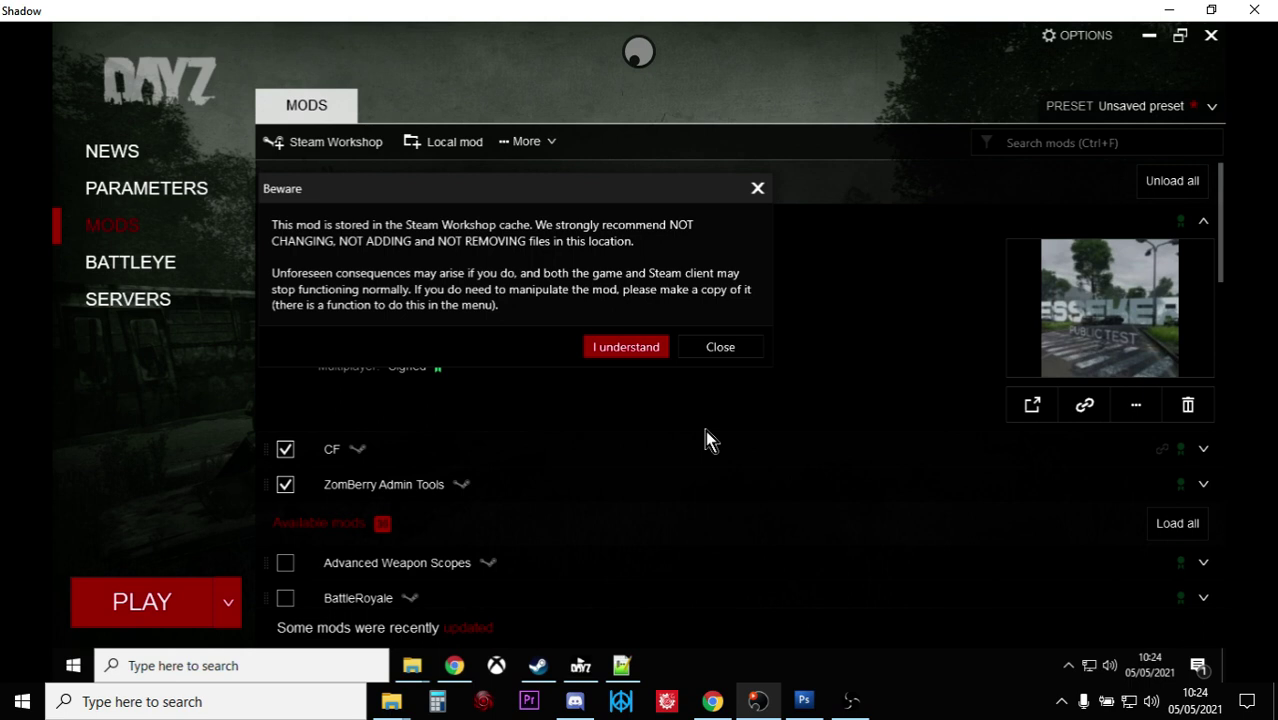
{"action": "left_click", "coordinate": [619, 347]}
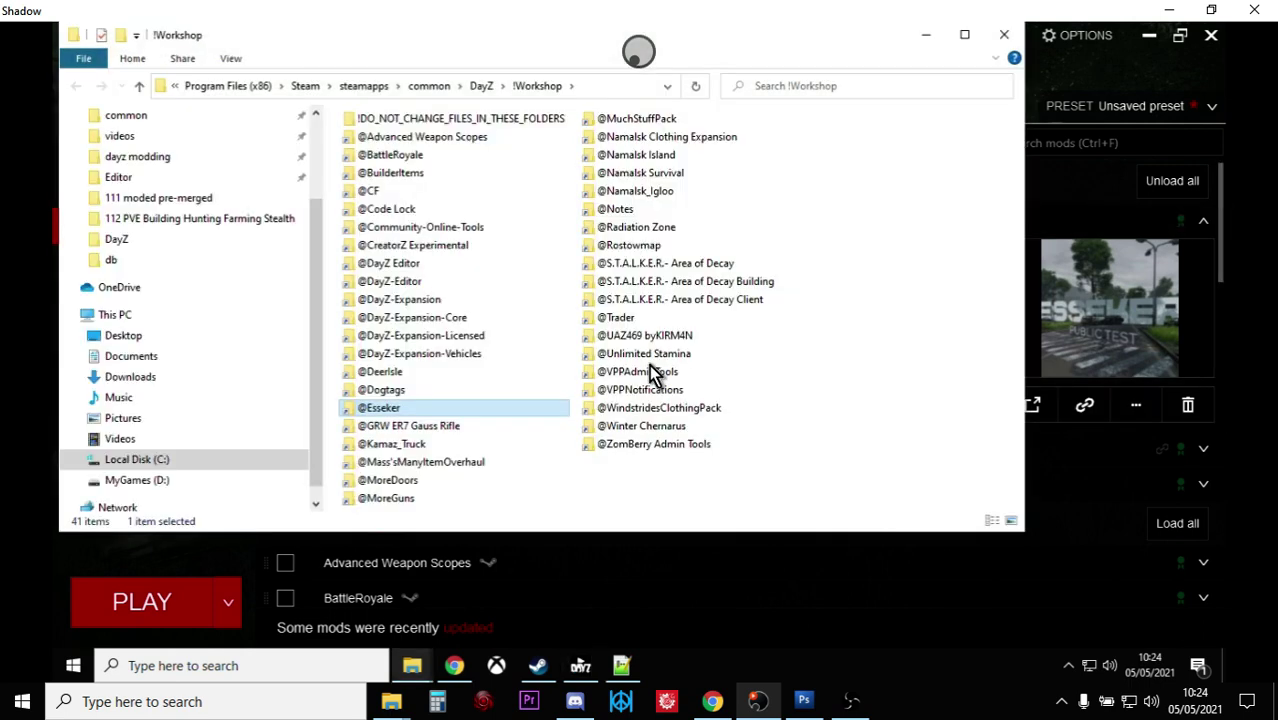
Maximize the Explorer window and view its full folder path, leaving it unchanged.
{"action": "left_click", "coordinate": [965, 40]}
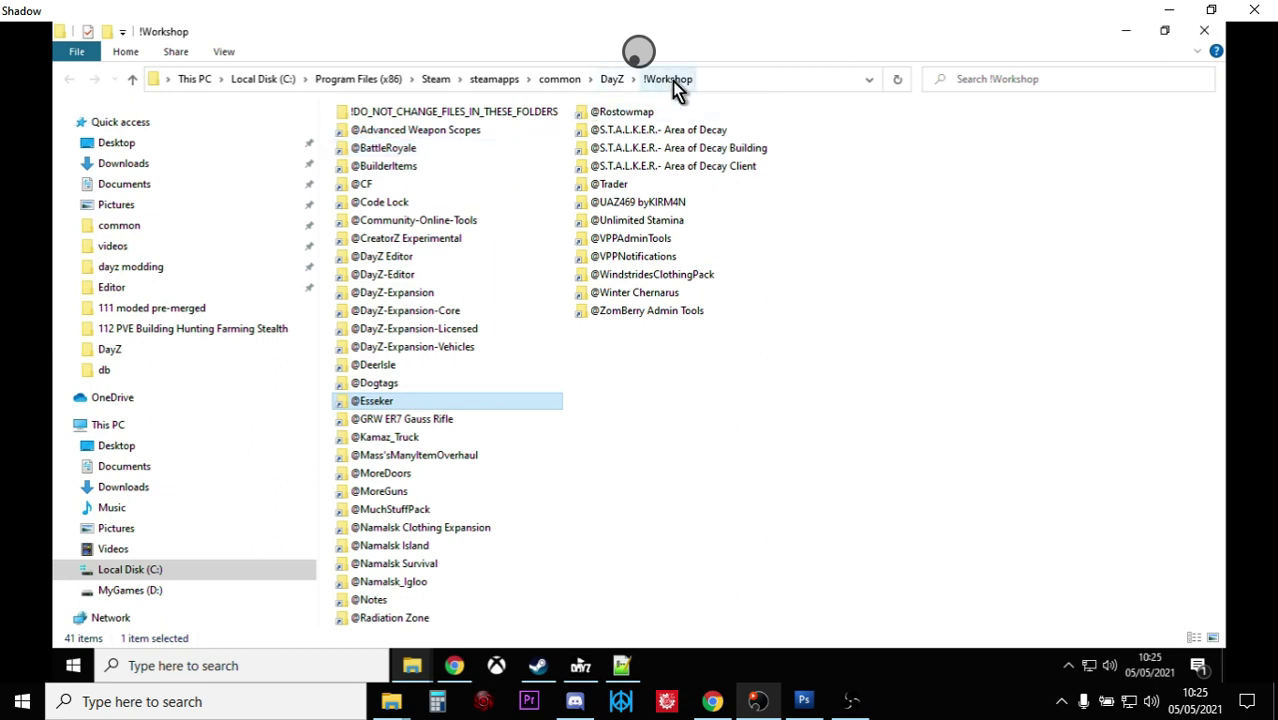
{"action": "left_click", "coordinate": [726, 90]}
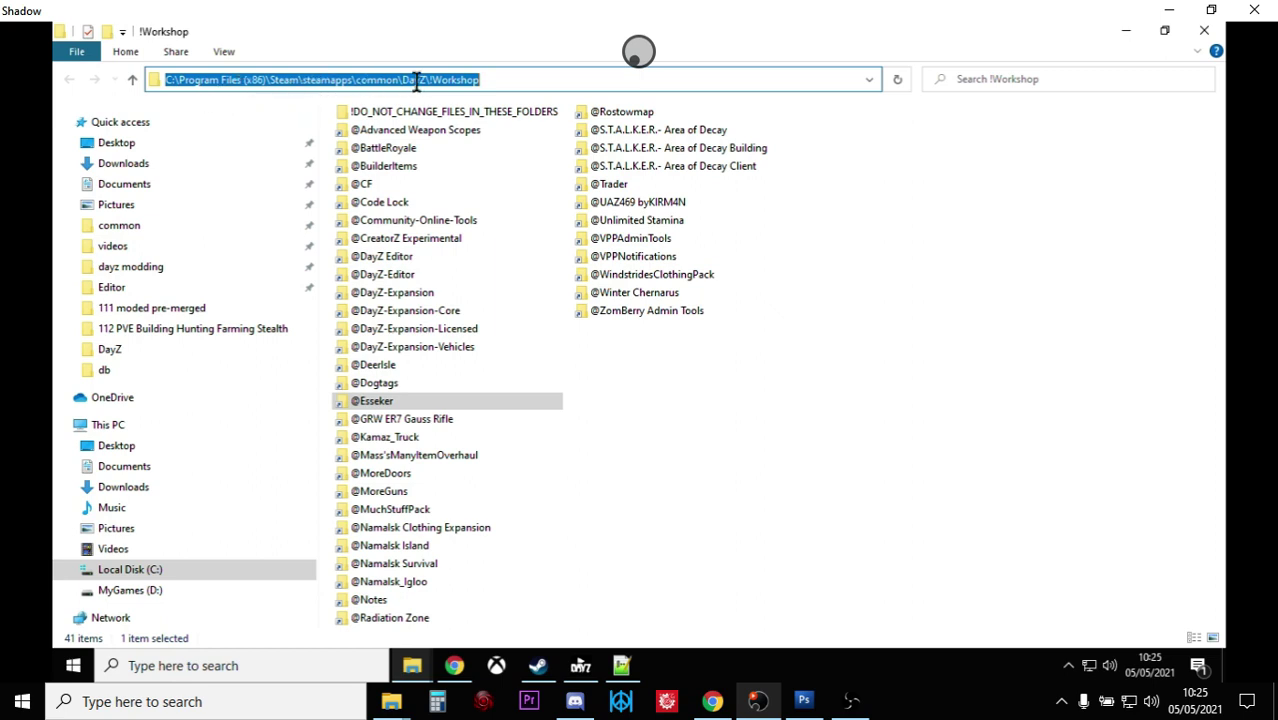
{"action": "left_click", "coordinate": [865, 274]}
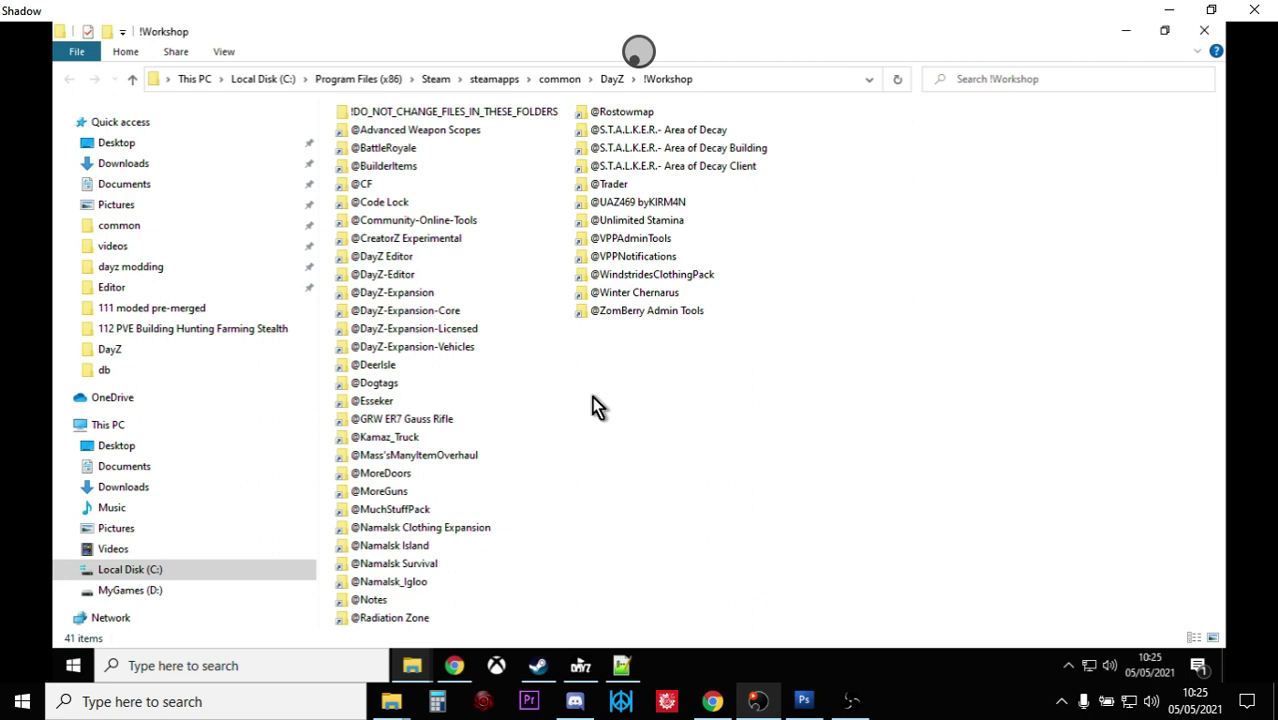
{"action": "left_click", "coordinate": [380, 404]}
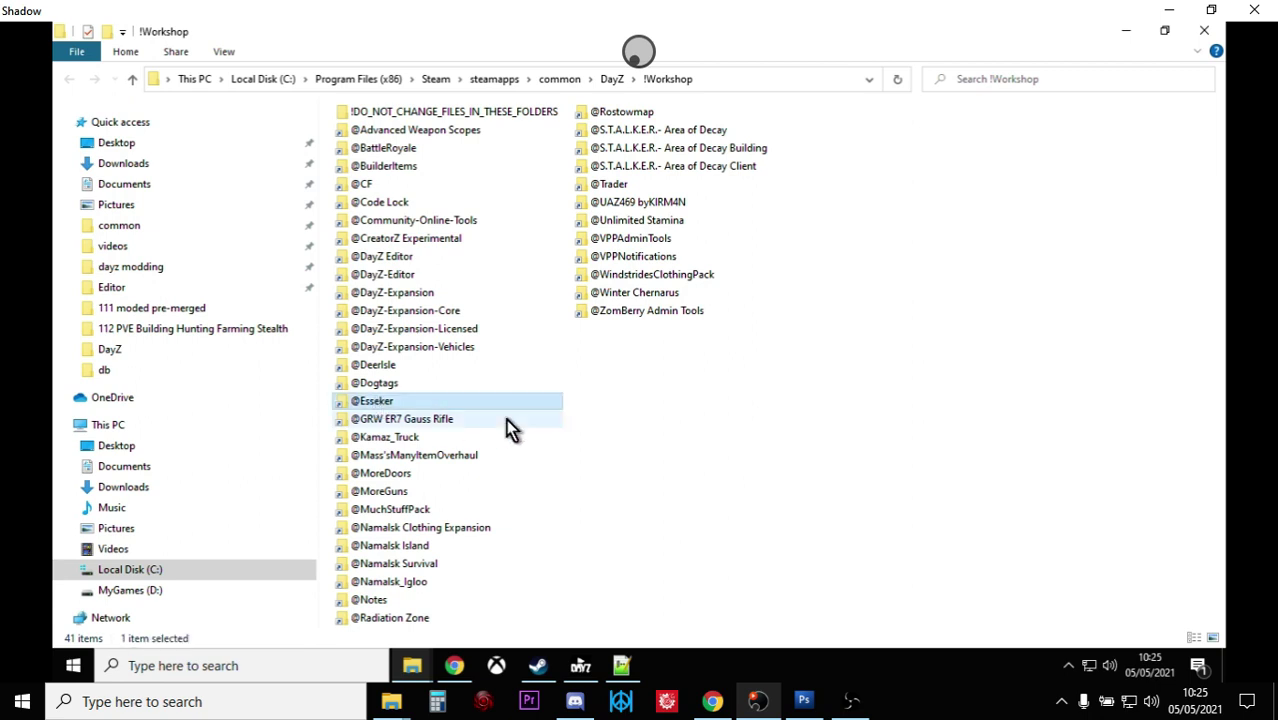
{"action": "double_click", "coordinate": [401, 401]}
{"action": "right_click", "coordinate": [402, 401]}
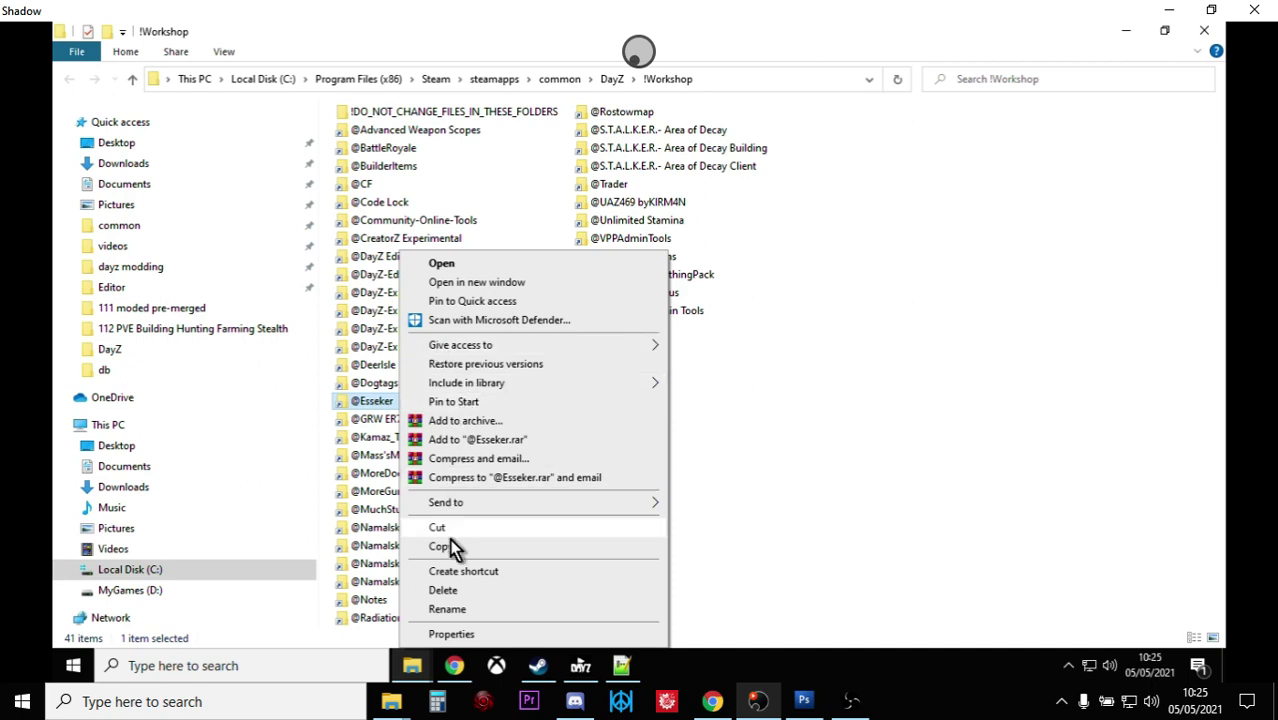
{"action": "left_click", "coordinate": [132, 80]}
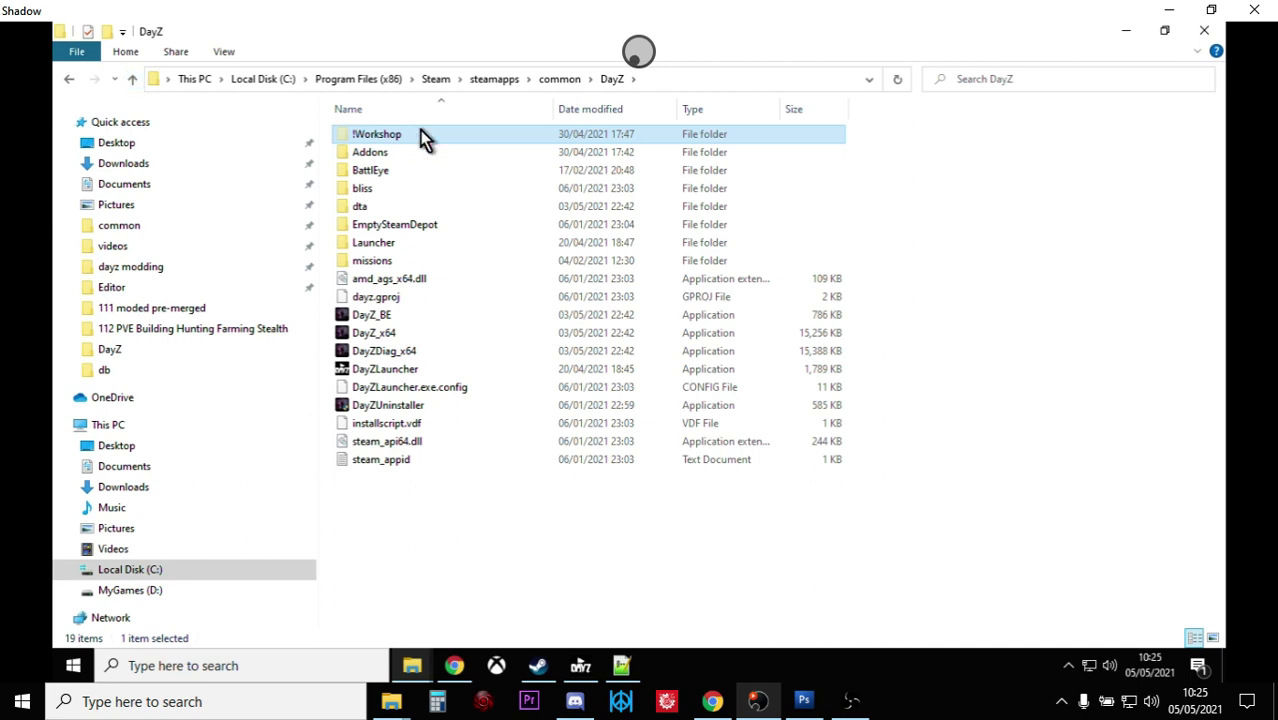
{"action": "left_click", "coordinate": [136, 79]}
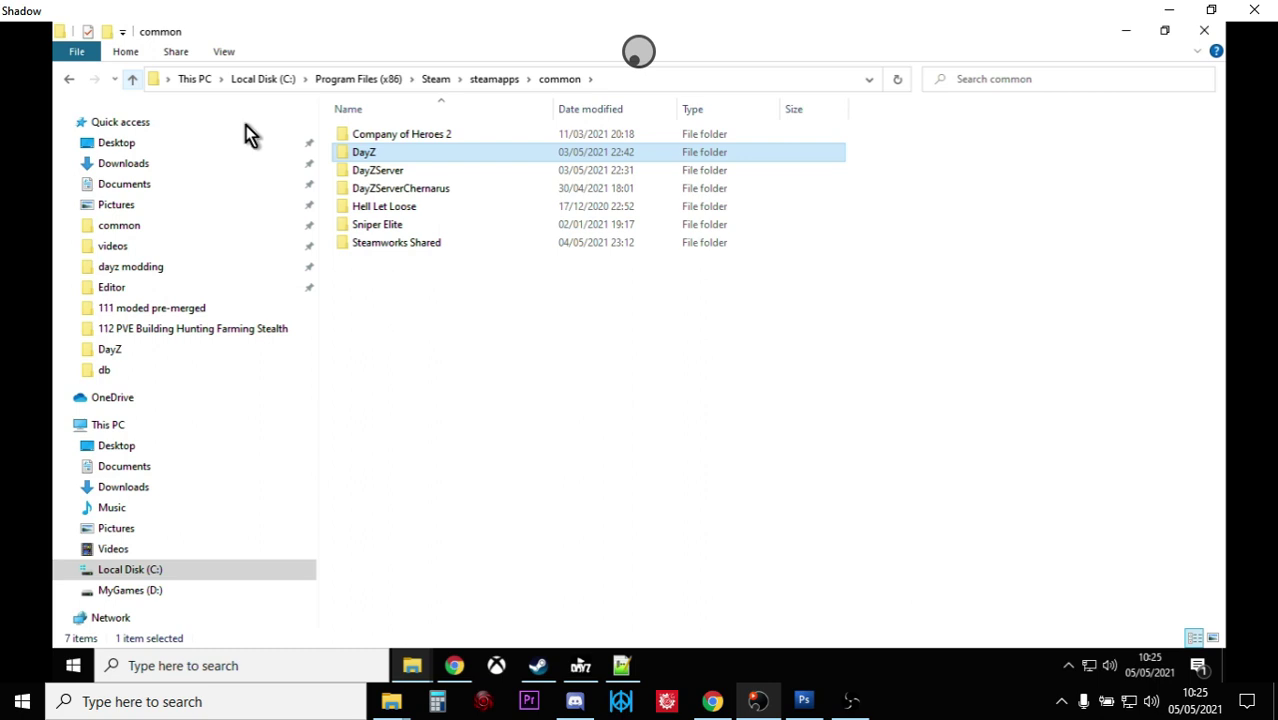
{"action": "left_click", "coordinate": [392, 178]}
{"action": "double_click", "coordinate": [390, 175]}
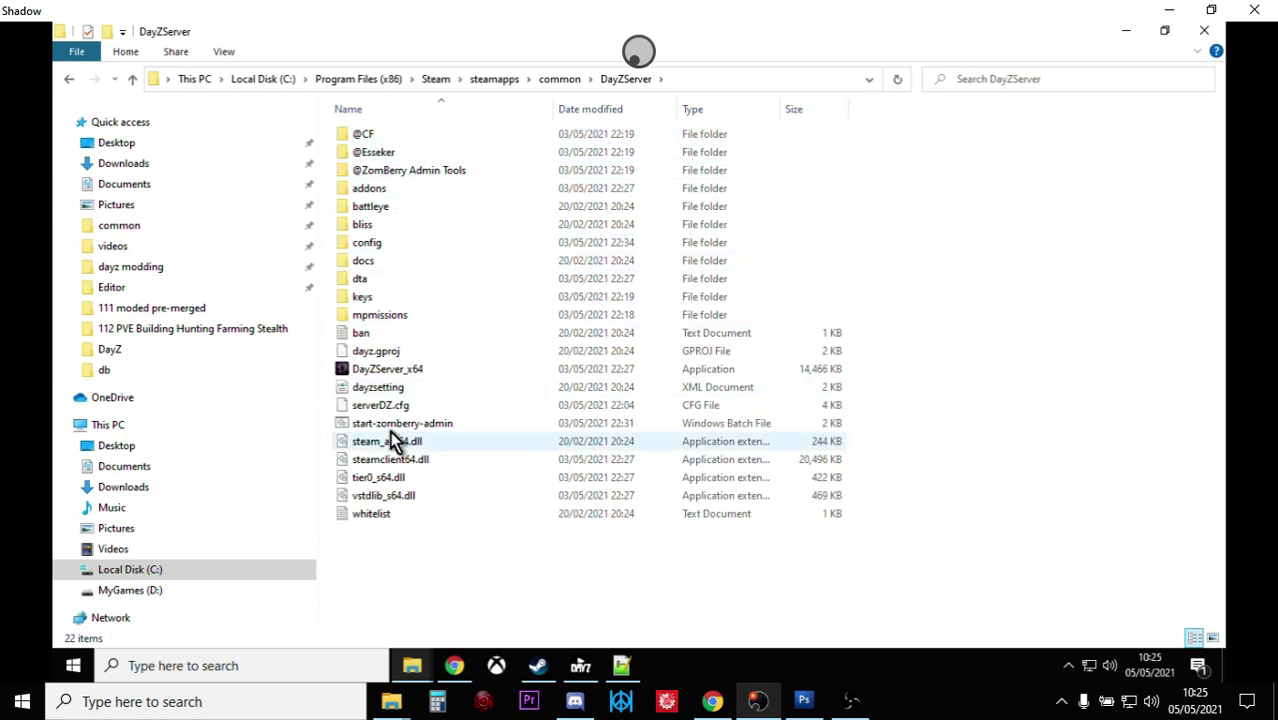
{"action": "left_click", "coordinate": [385, 155]}
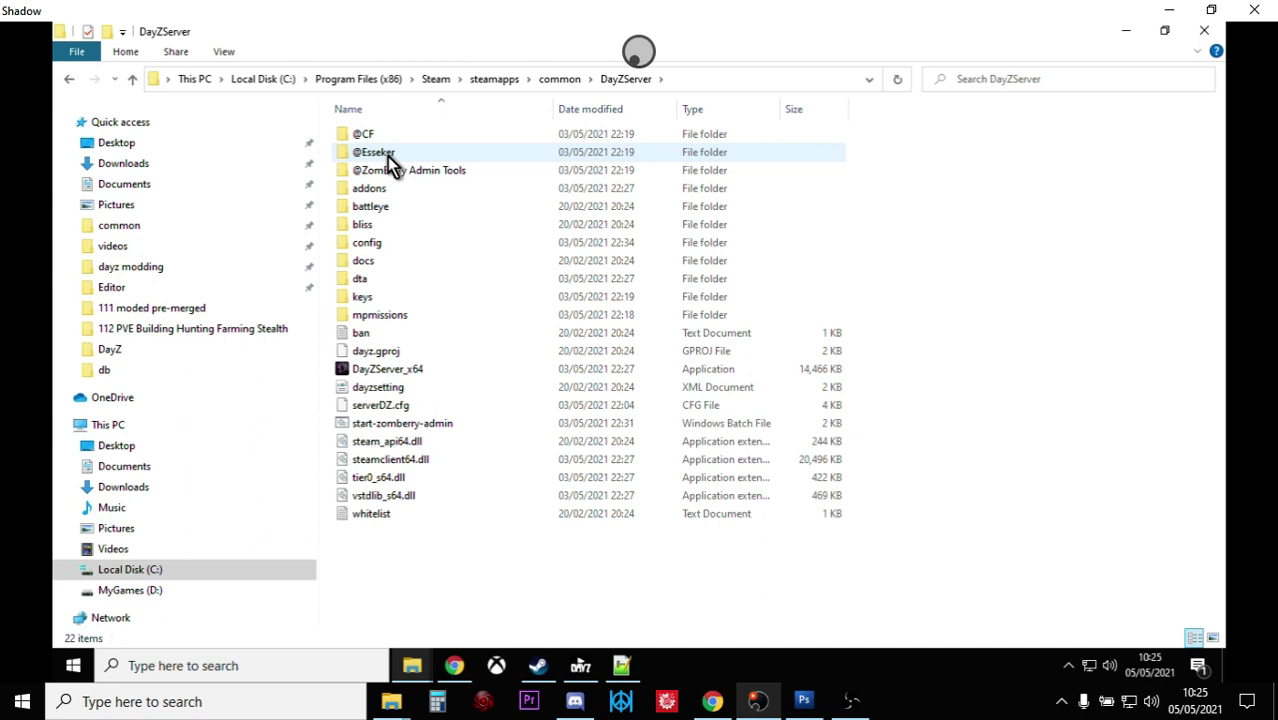
{"action": "mouse_move", "coordinate": [387, 155]}
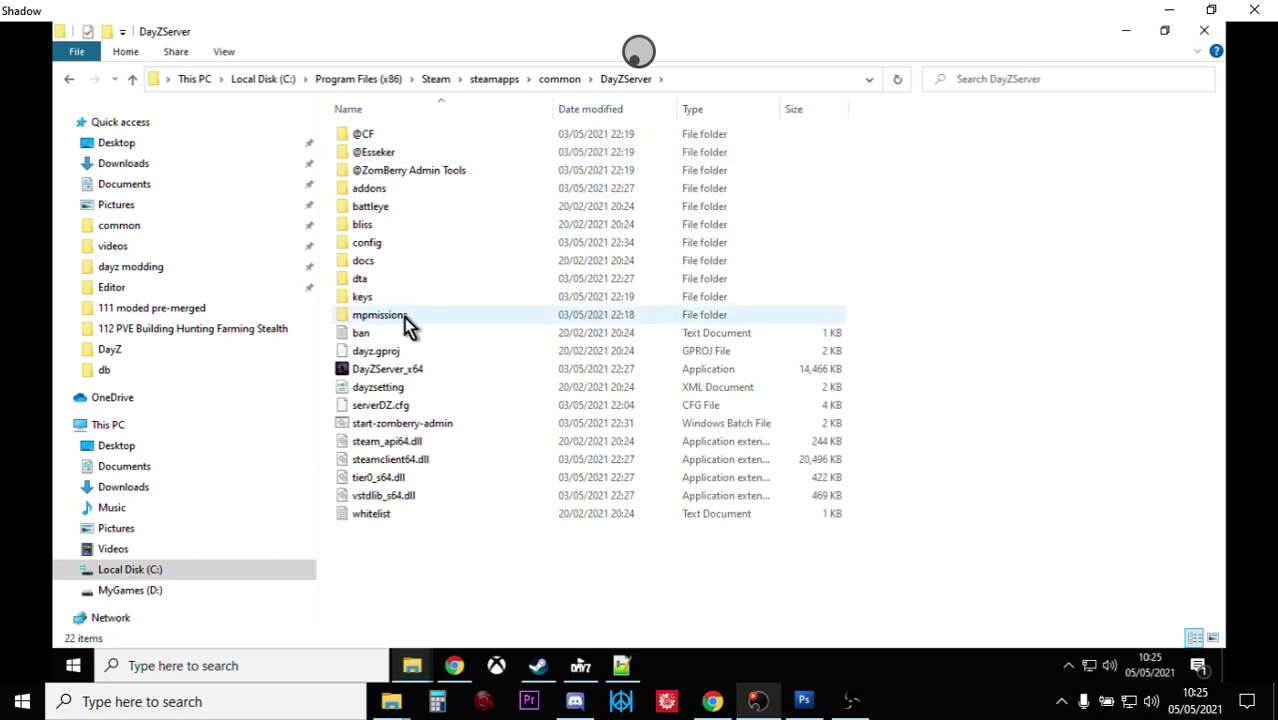
{"action": "double_click", "coordinate": [390, 156]}
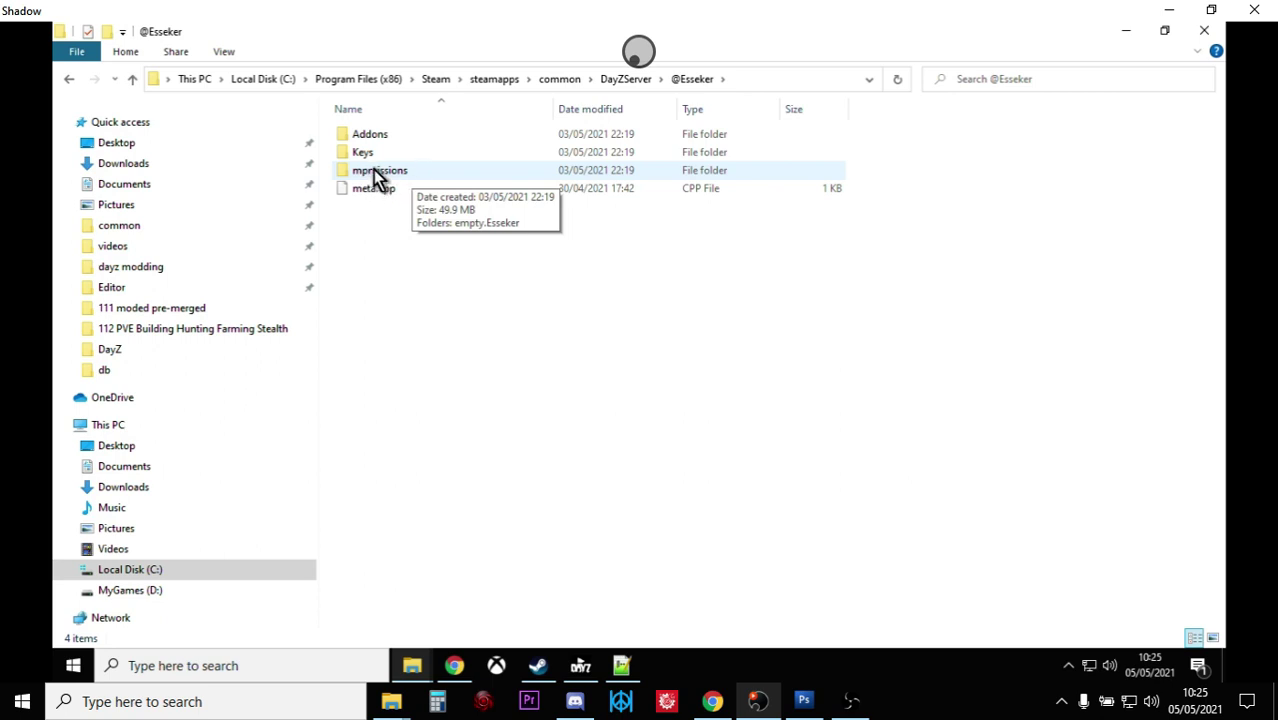
Copy the empty.Esseker mission folder from the mod's mpmissions folder.
{"action": "double_click", "coordinate": [380, 172]}
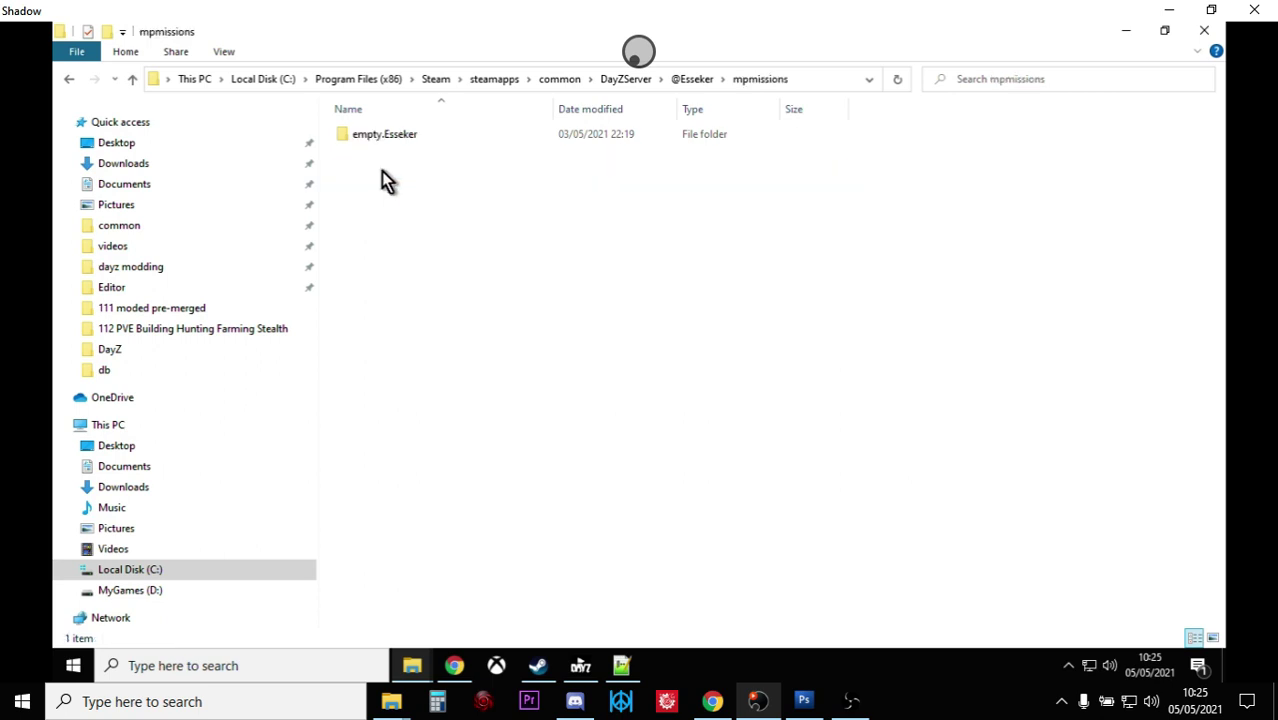
{"action": "left_click", "coordinate": [387, 136]}
{"action": "right_click", "coordinate": [387, 136]}
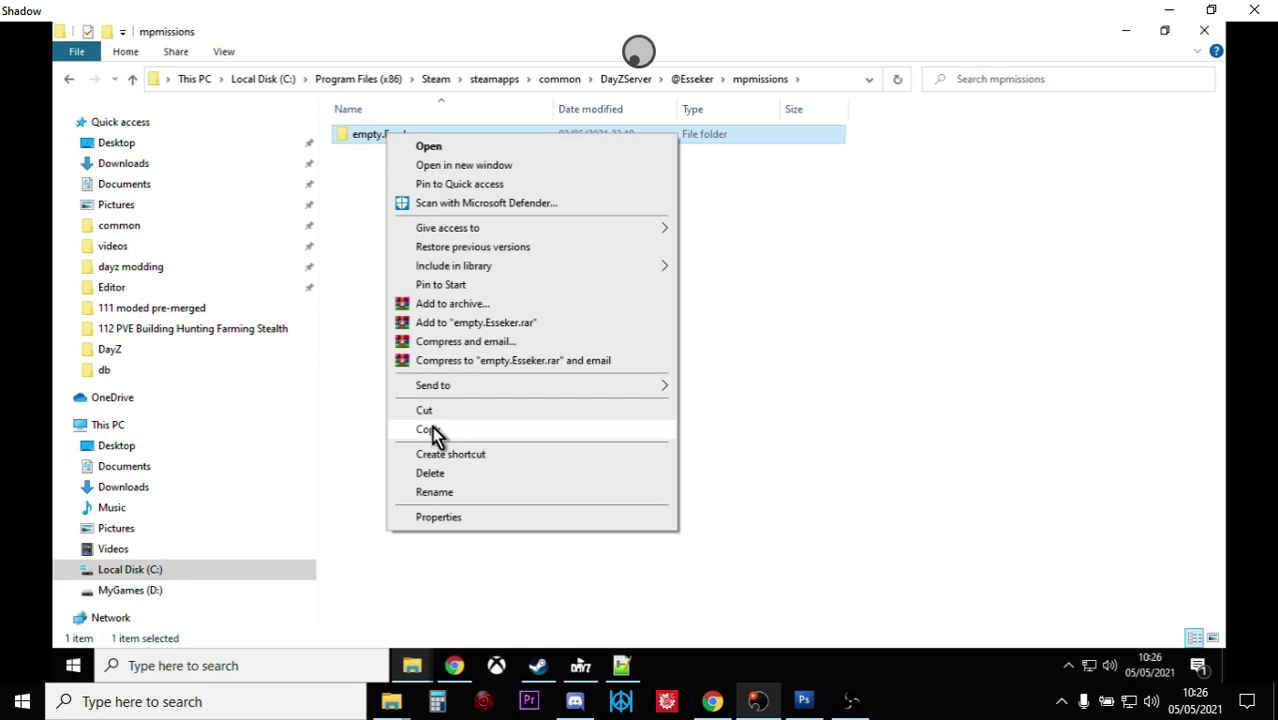
{"action": "left_click", "coordinate": [132, 80]}
{"action": "left_click", "coordinate": [132, 80]}
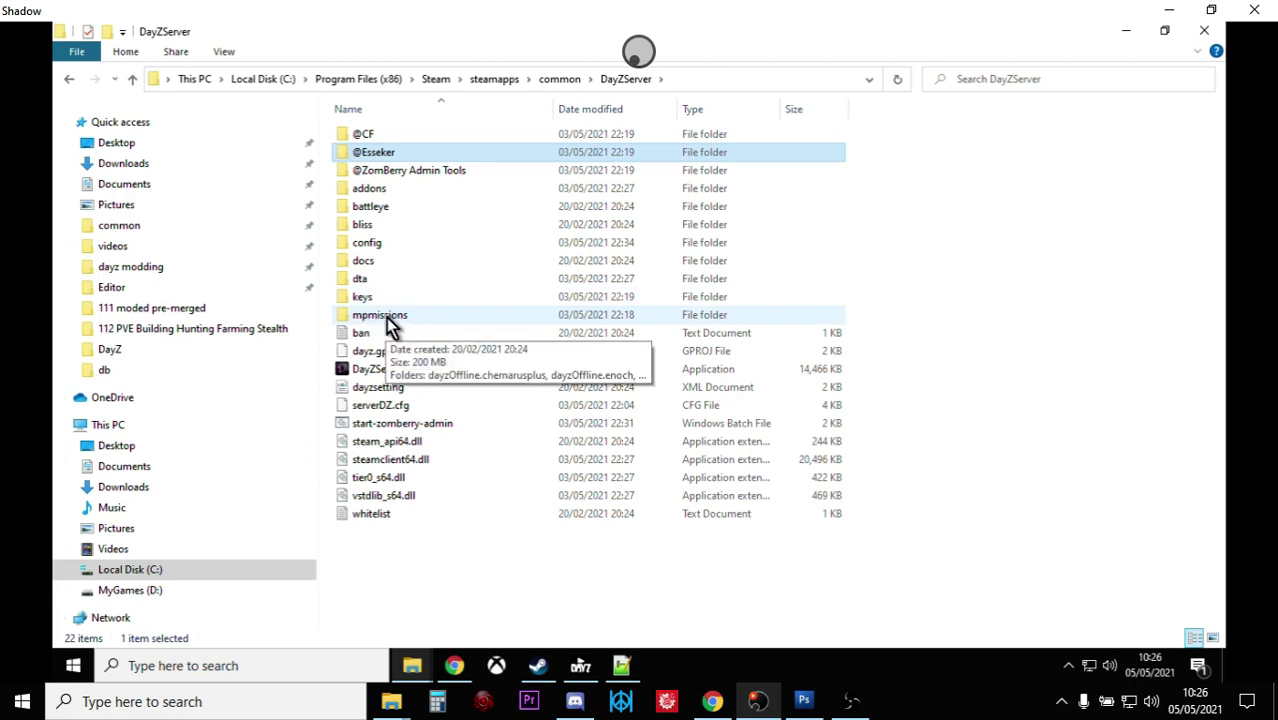
Open DayZServer's mpmissions folder and confirm empty.Esseker sits beside the dayzOffline missions.
{"action": "double_click", "coordinate": [387, 320]}
{"action": "right_click", "coordinate": [437, 243]}
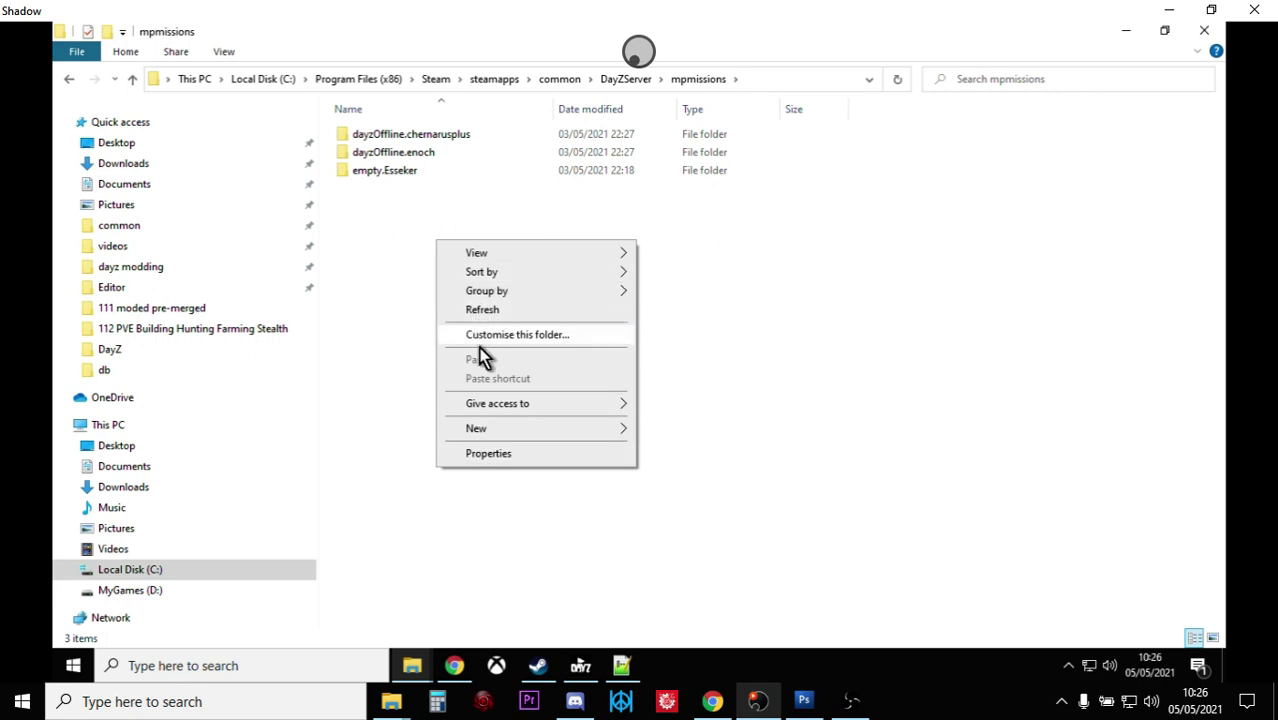
{"action": "right_click", "coordinate": [385, 265]}
{"action": "left_click", "coordinate": [416, 180]}
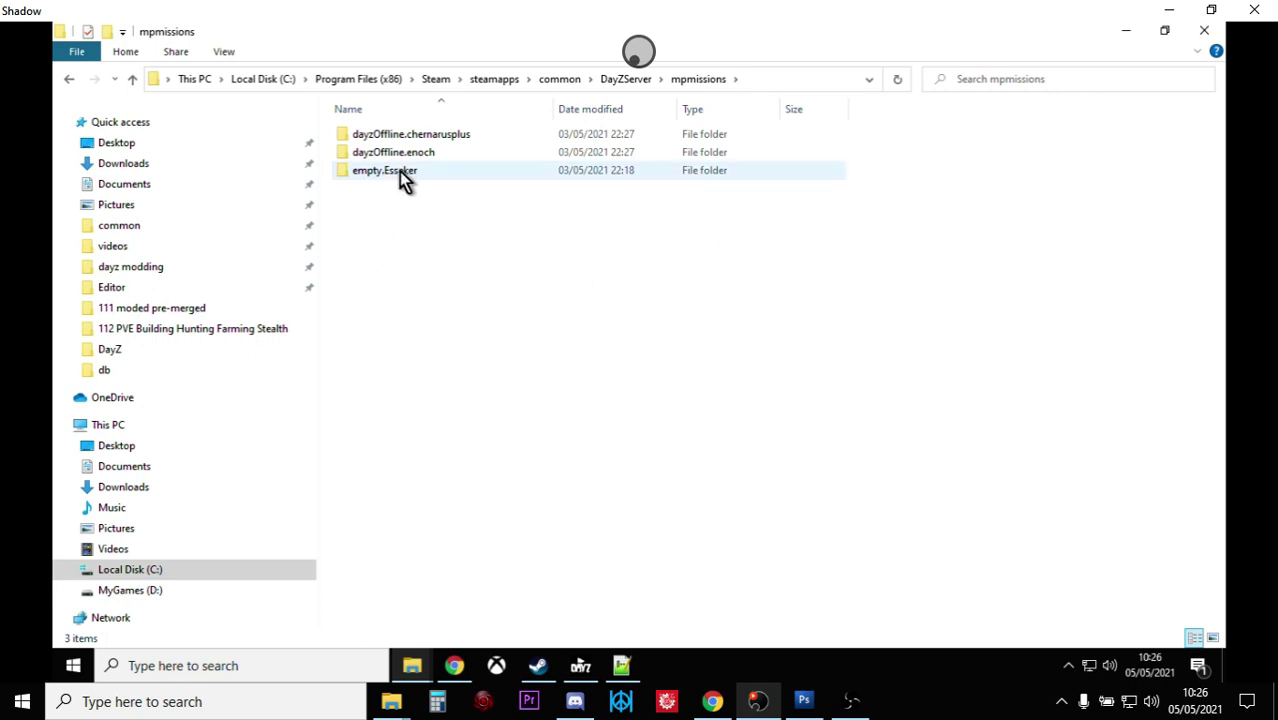
Browse empty.Esseker's db folder, then return up to the DayZServer folder.
{"action": "double_click", "coordinate": [375, 175]}
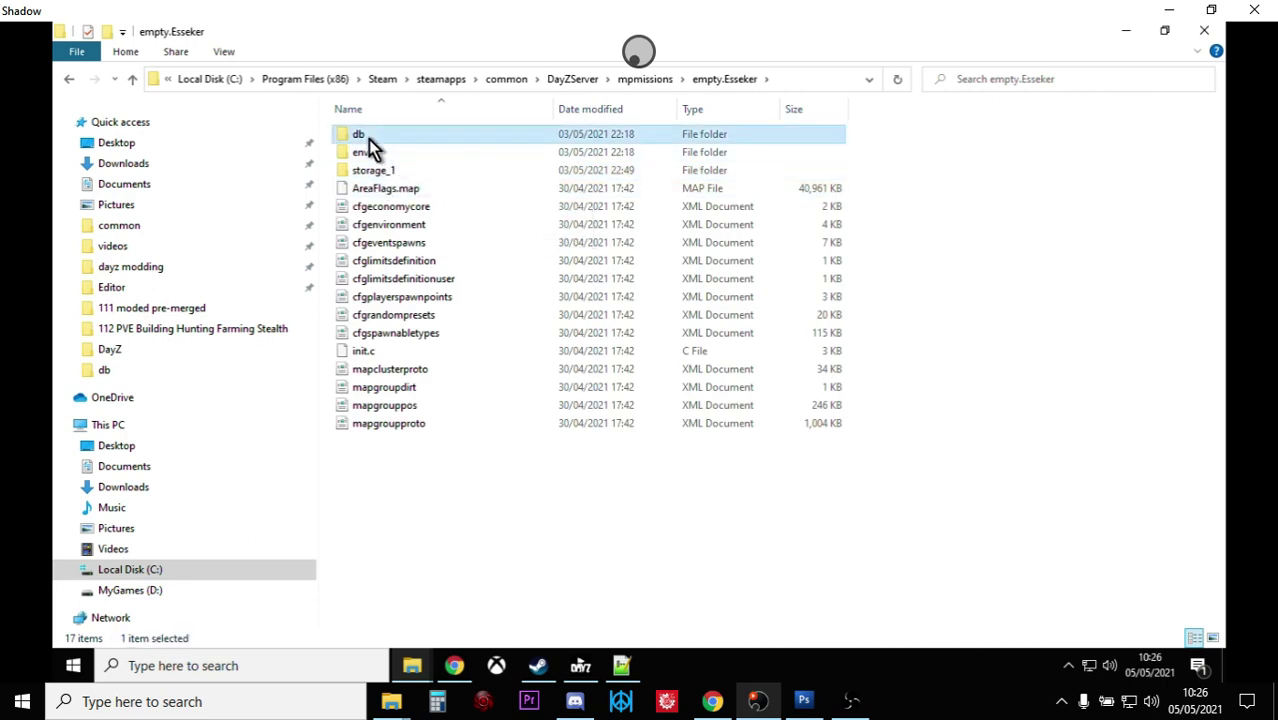
{"action": "double_click", "coordinate": [368, 139]}
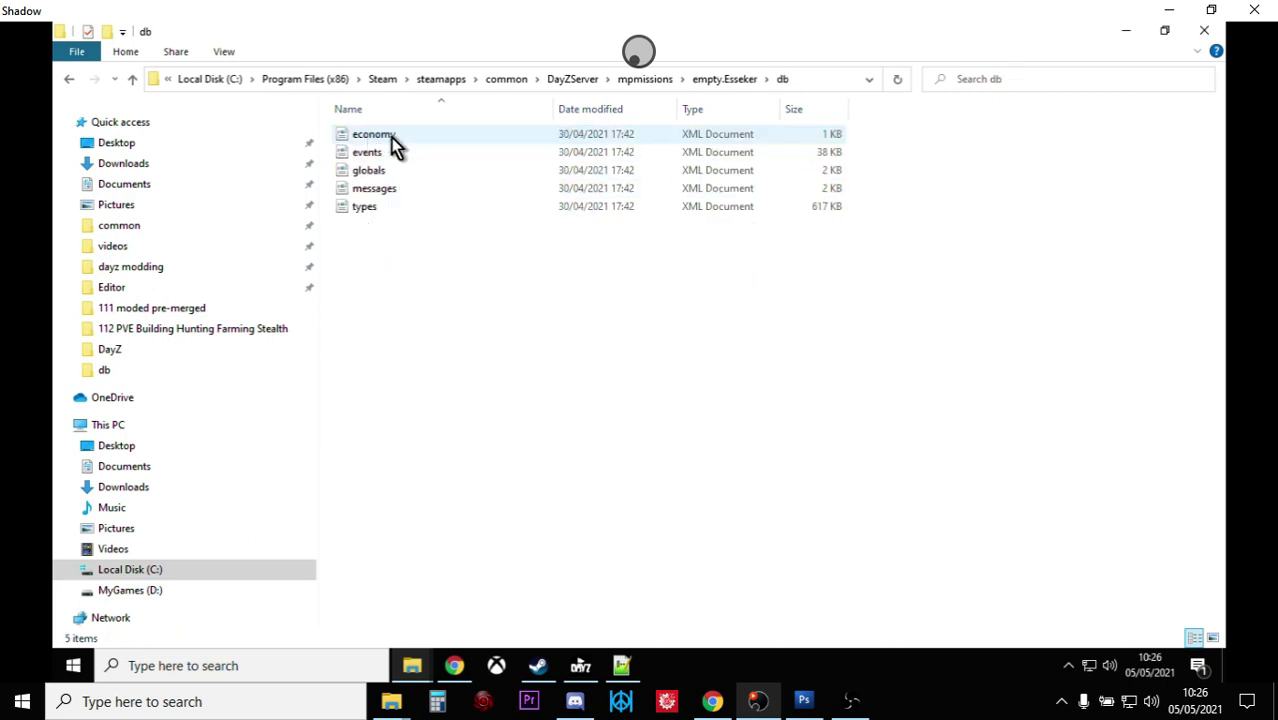
{"action": "left_click", "coordinate": [133, 80]}
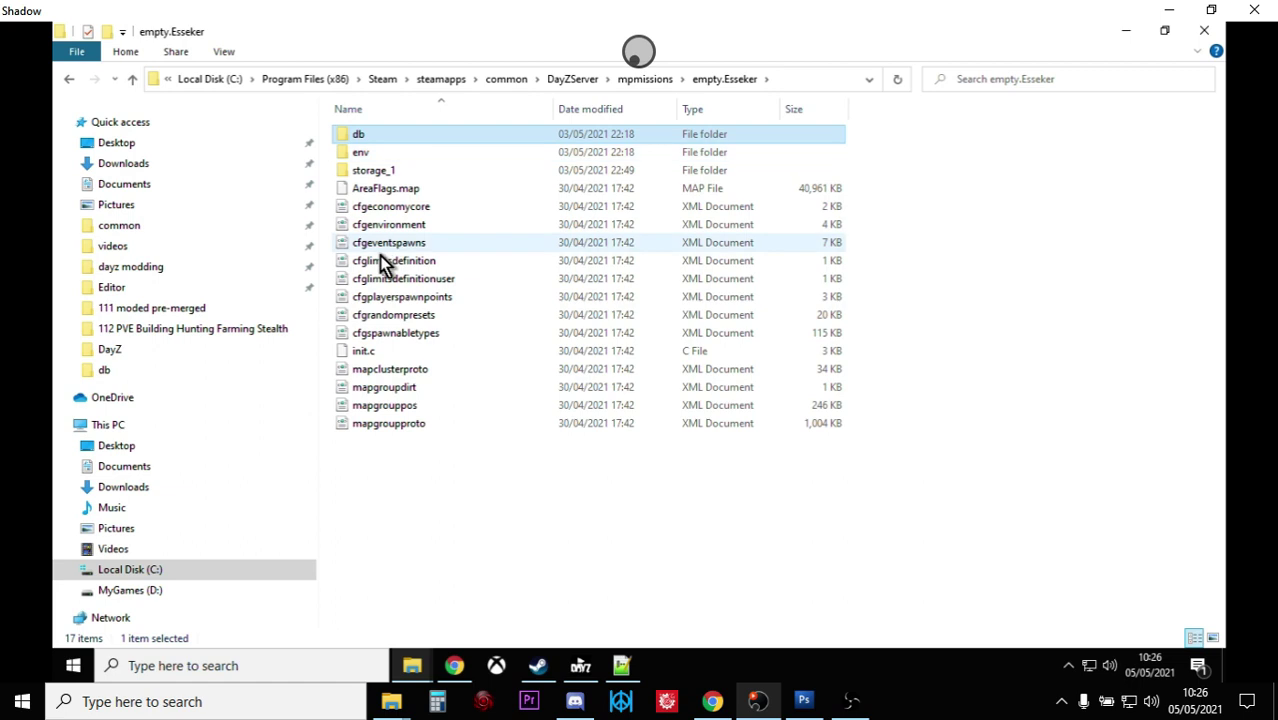
{"action": "left_click", "coordinate": [132, 84]}
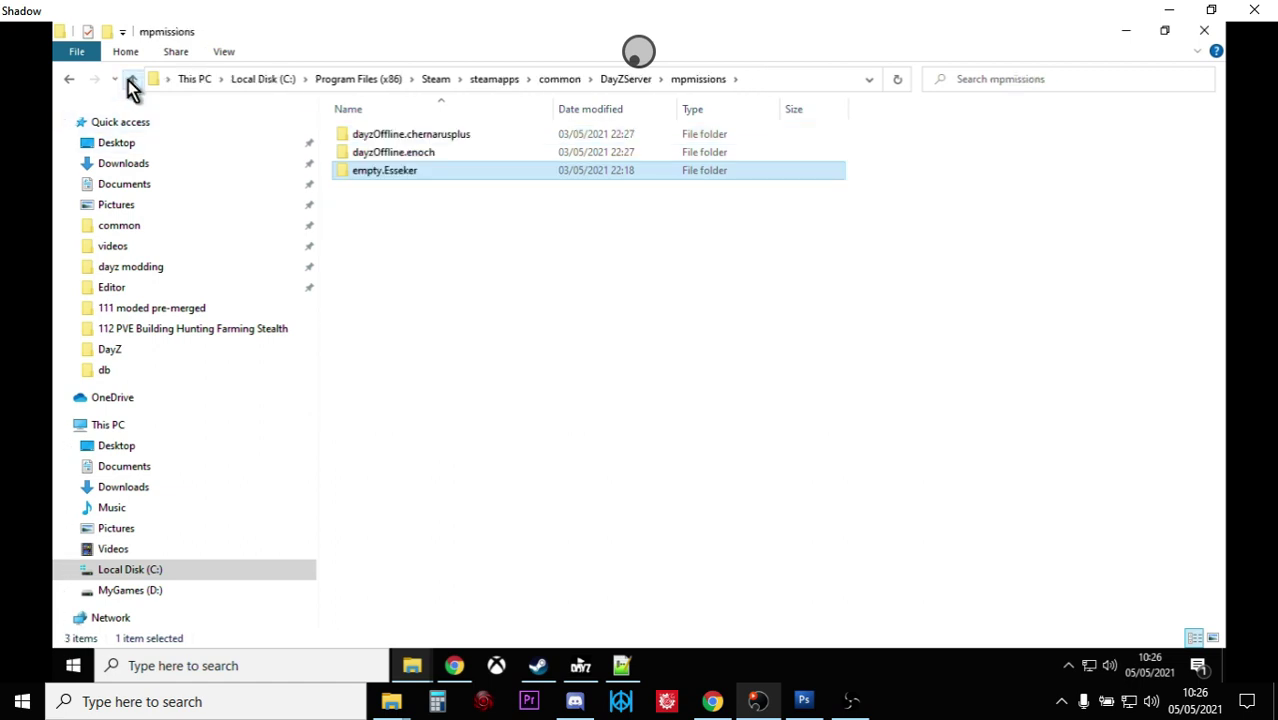
{"action": "left_click", "coordinate": [132, 82]}
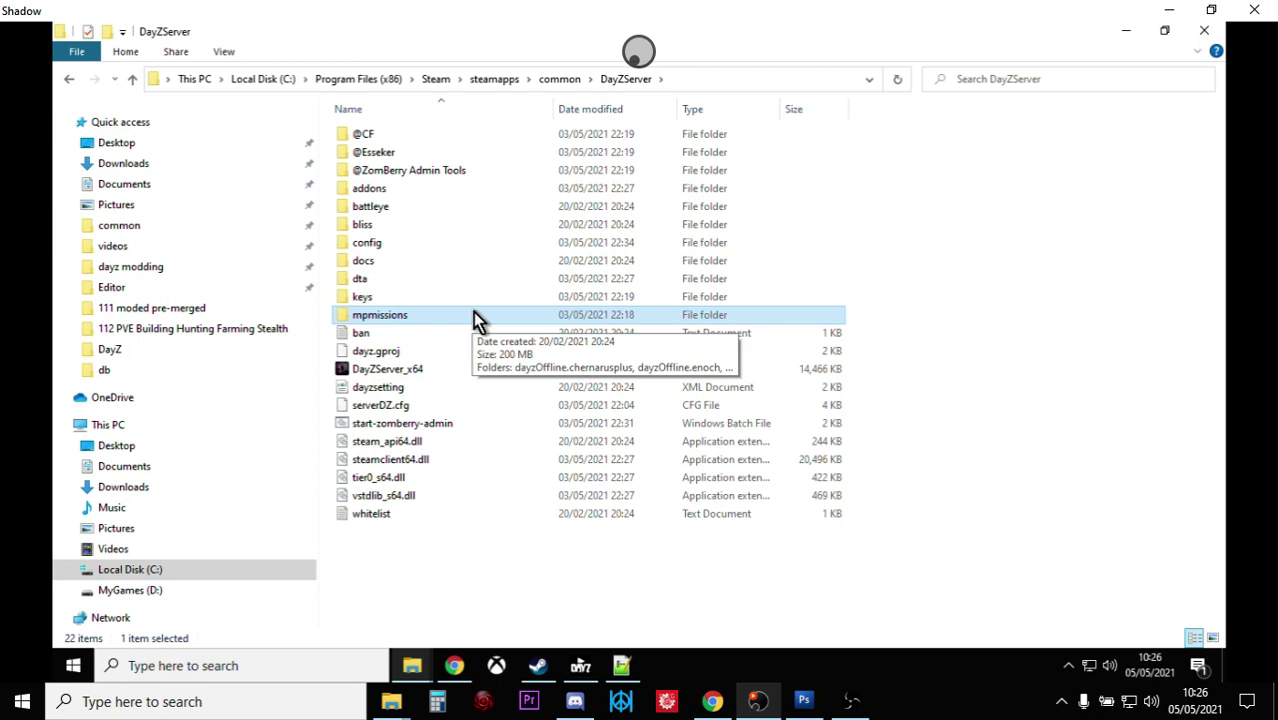
{"action": "left_click", "coordinate": [454, 665]}
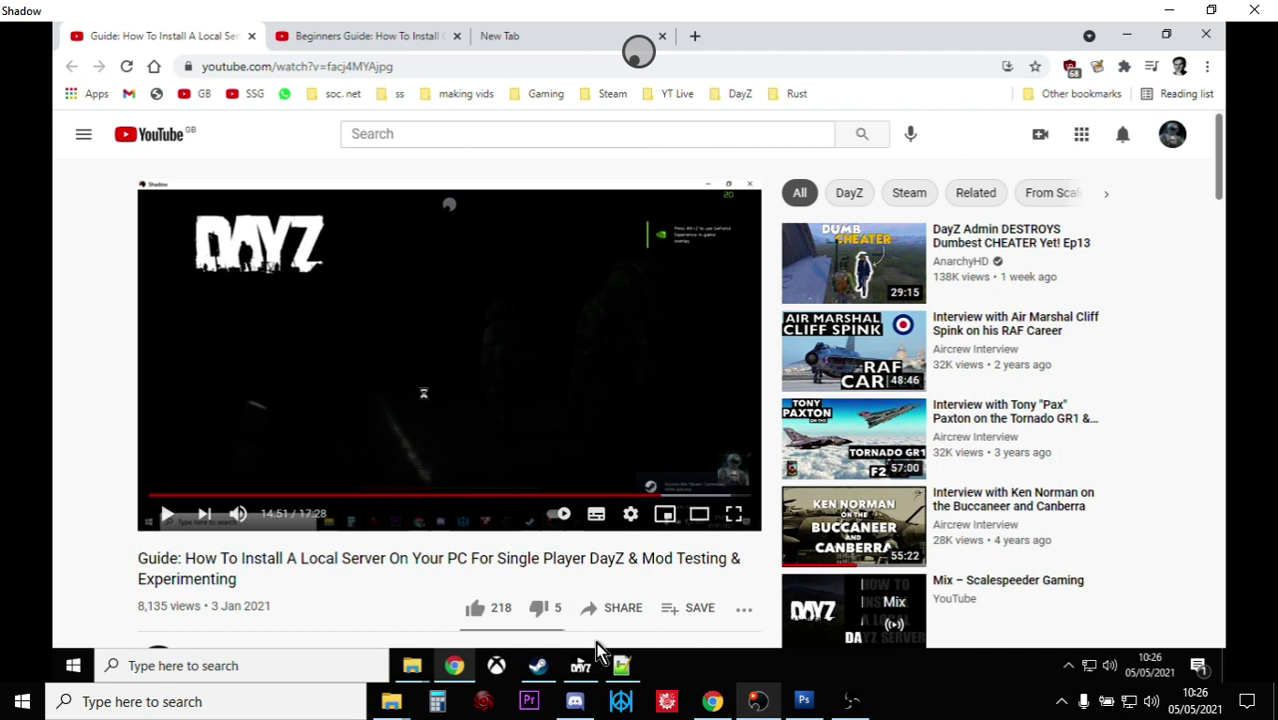
{"action": "left_click", "coordinate": [411, 670]}
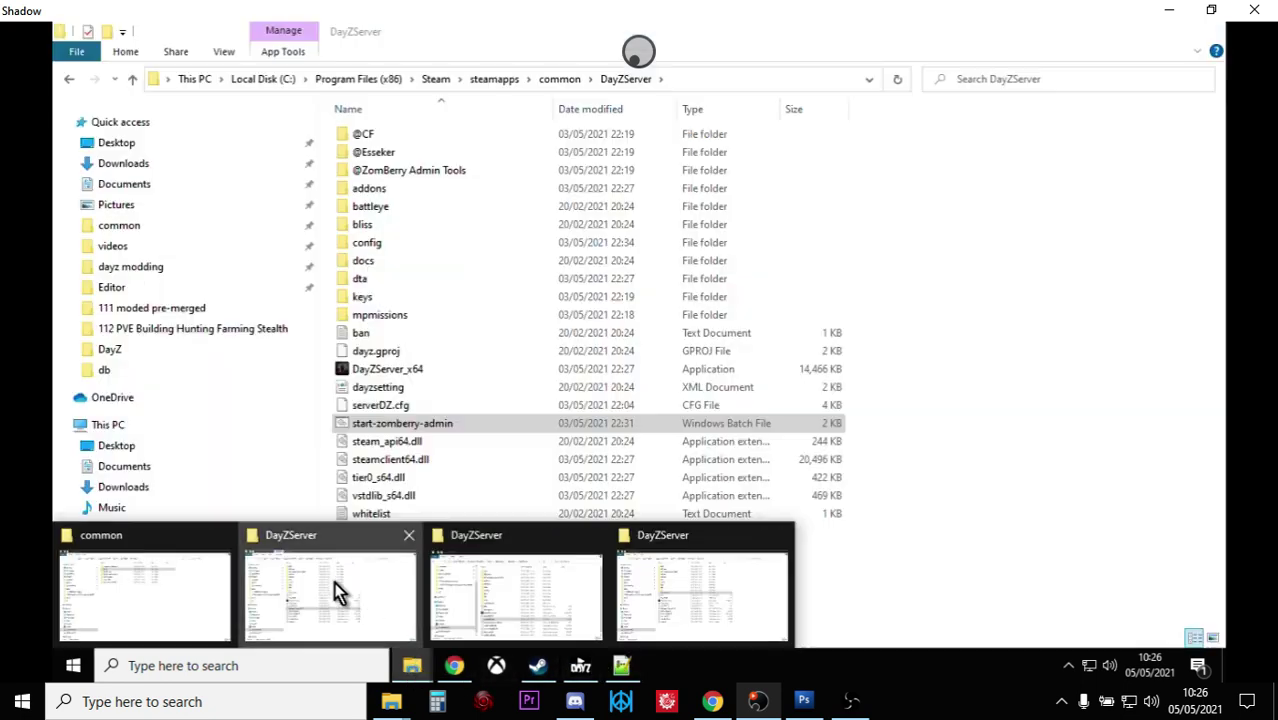
{"action": "left_click", "coordinate": [336, 594]}
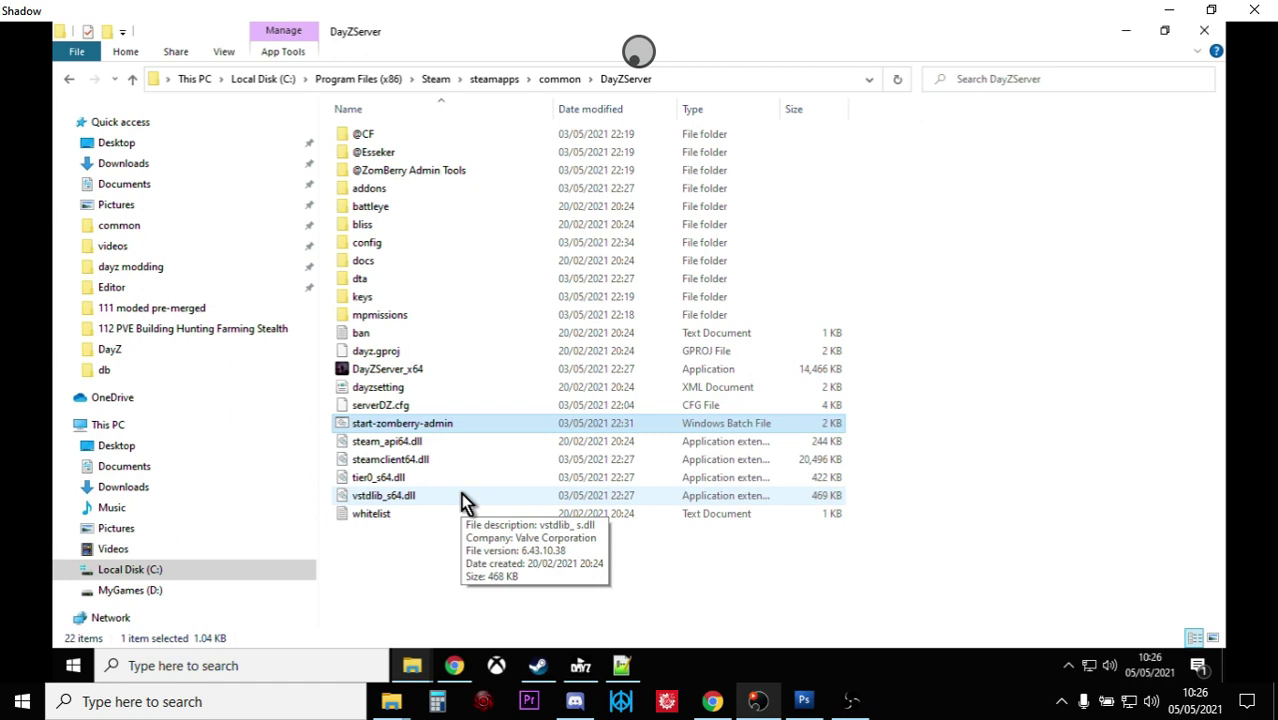
Open start-zomberry-admin.bat in Notepad++ and select its line 19 launch command.
{"action": "right_click", "coordinate": [405, 433]}
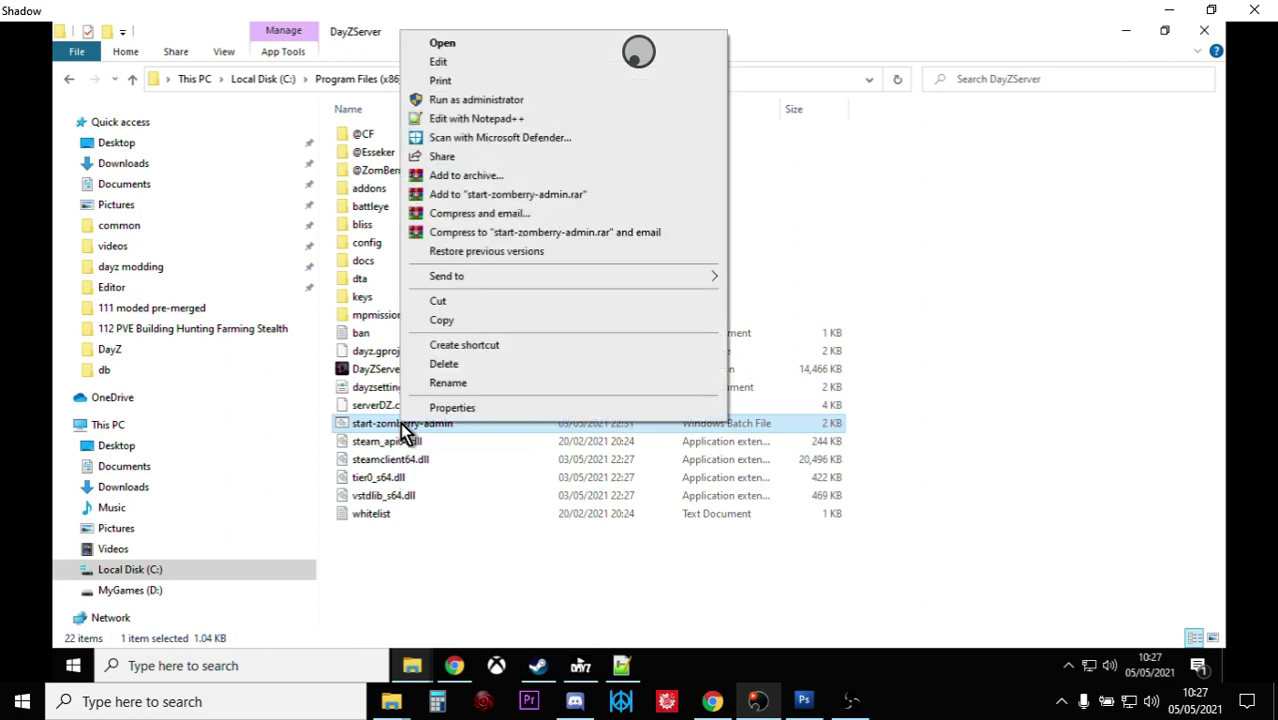
{"action": "left_click", "coordinate": [486, 120]}
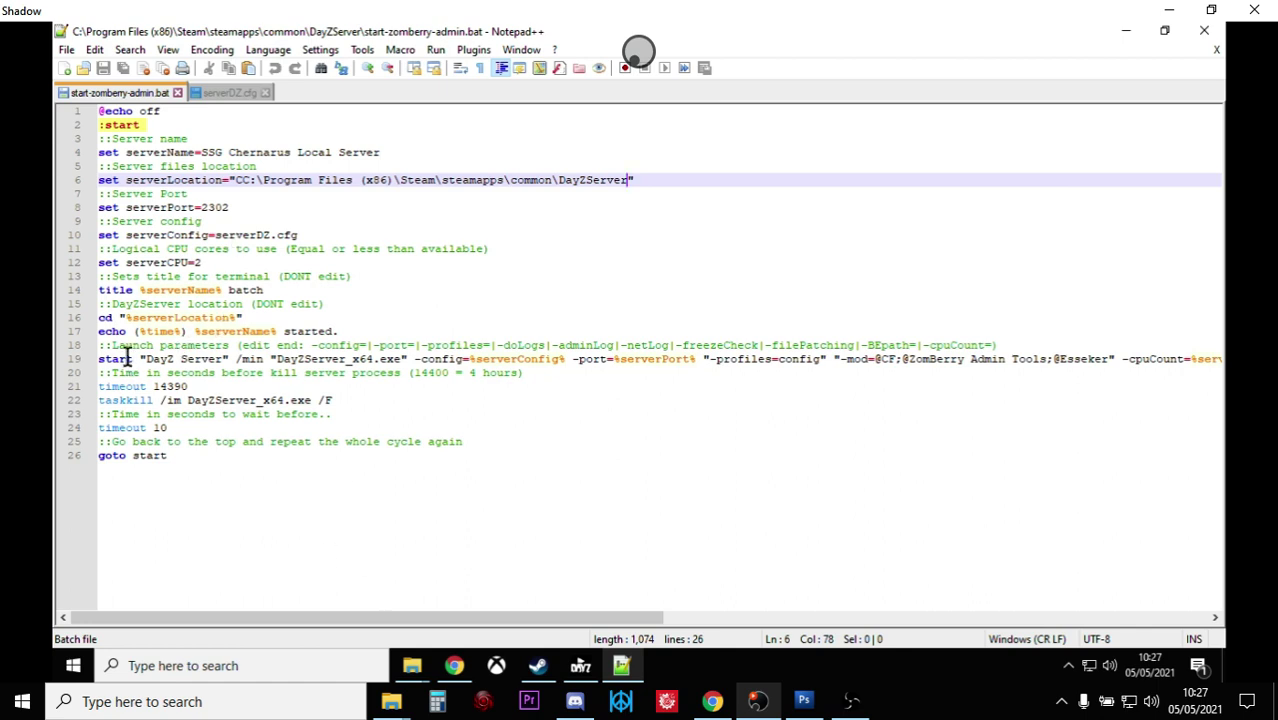
{"action": "left_click_drag", "start_coordinate": [99, 358], "coordinate": [1180, 358]}
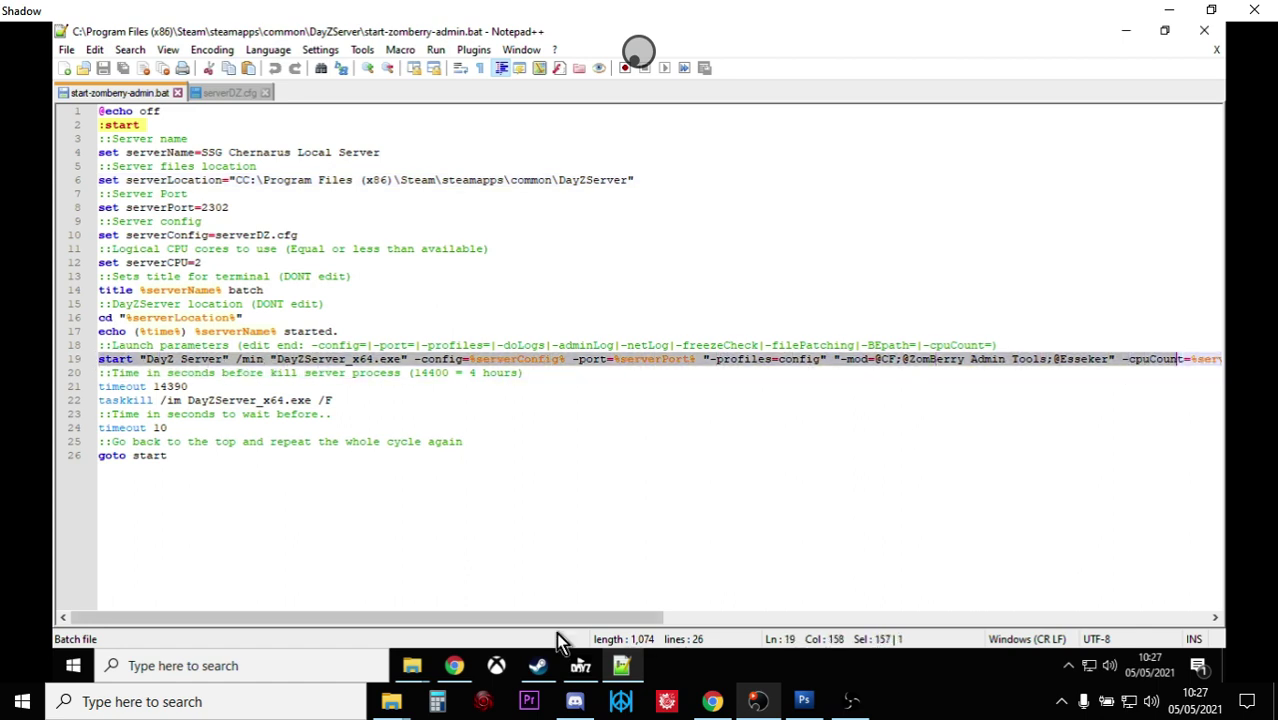
{"action": "left_click_drag", "start_coordinate": [583, 616], "coordinate": [768, 614]}
{"action": "left_click", "coordinate": [559, 453]}
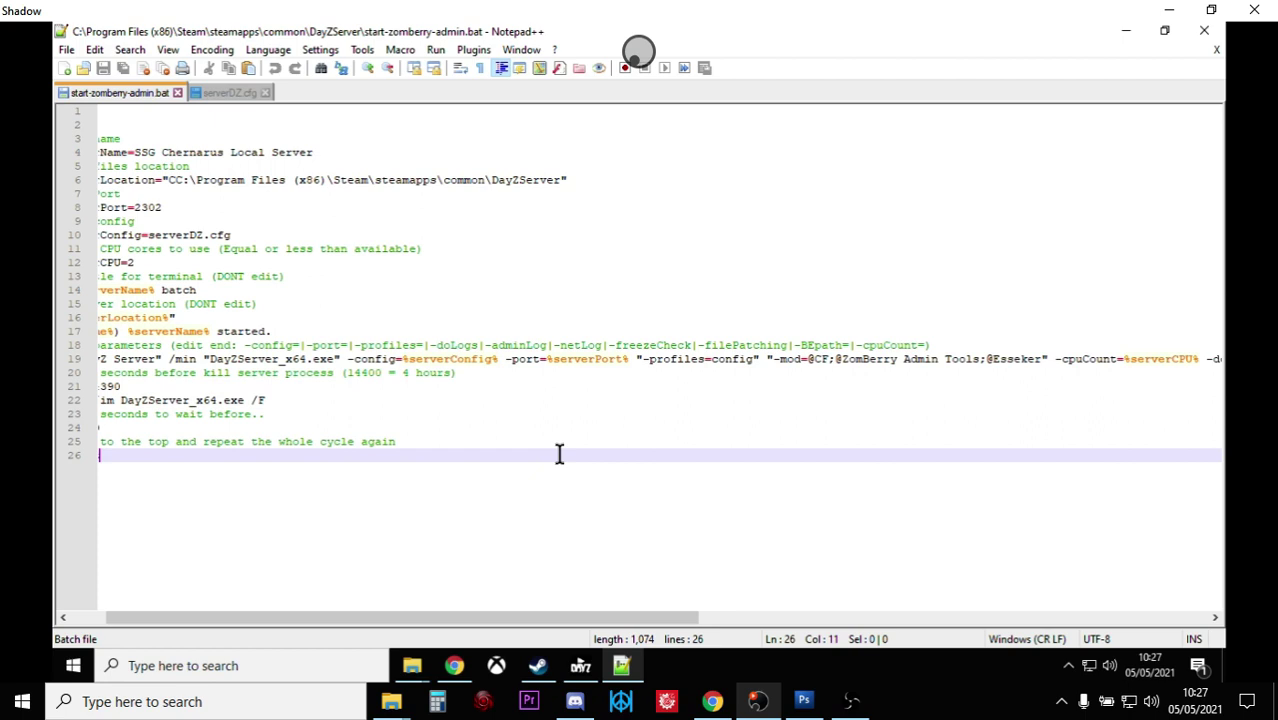
{"action": "left_click_drag", "start_coordinate": [522, 616], "coordinate": [712, 610]}
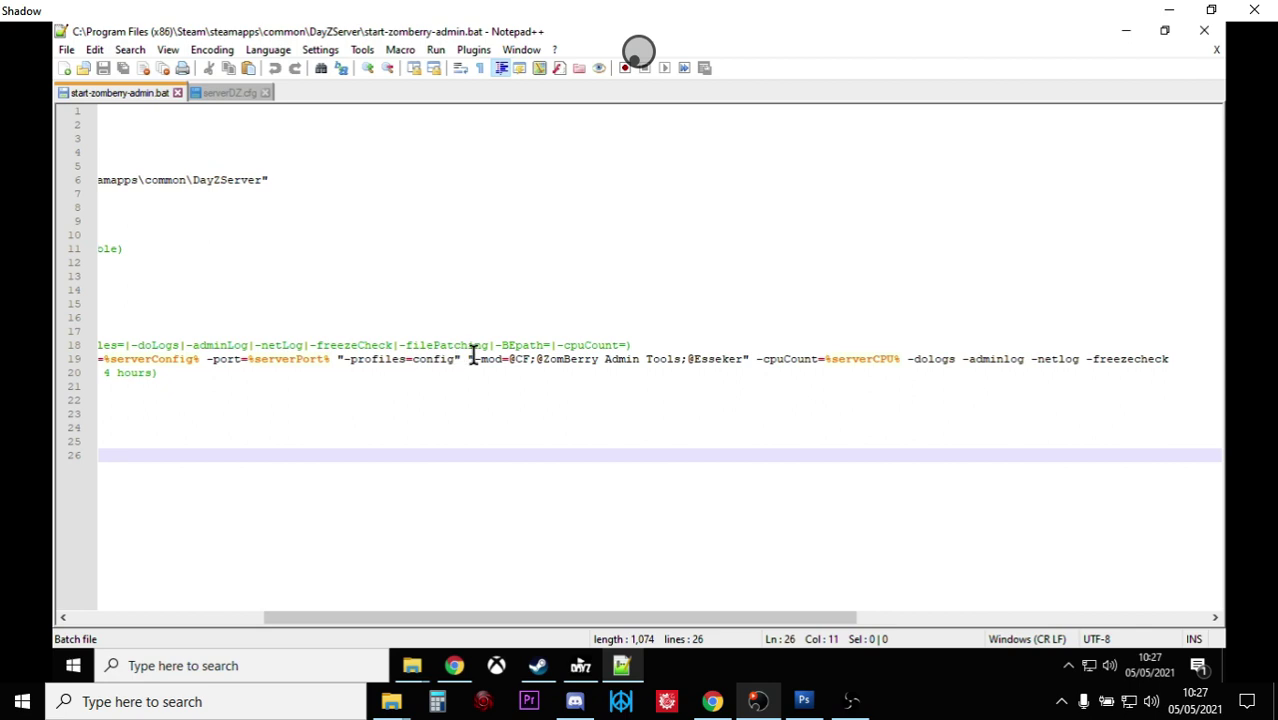
{"action": "left_click_drag", "start_coordinate": [468, 358], "coordinate": [753, 358]}
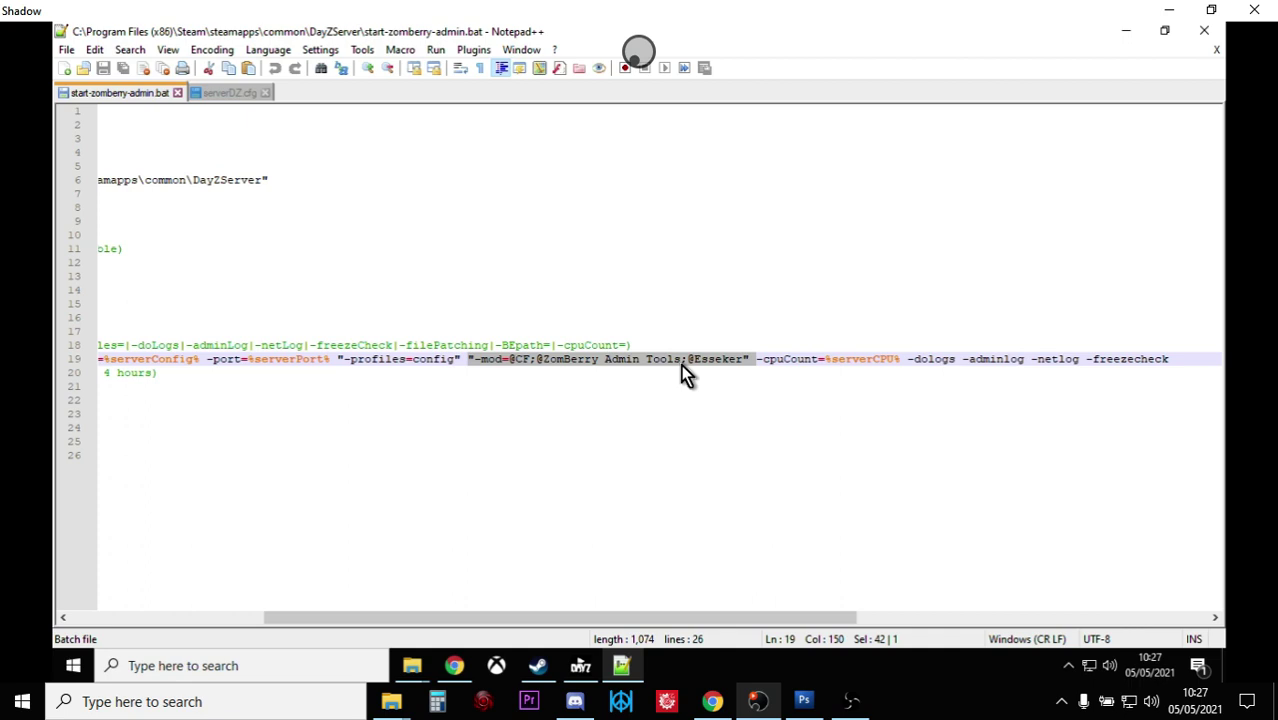
{"action": "left_click_drag", "start_coordinate": [688, 359], "coordinate": [745, 360]}
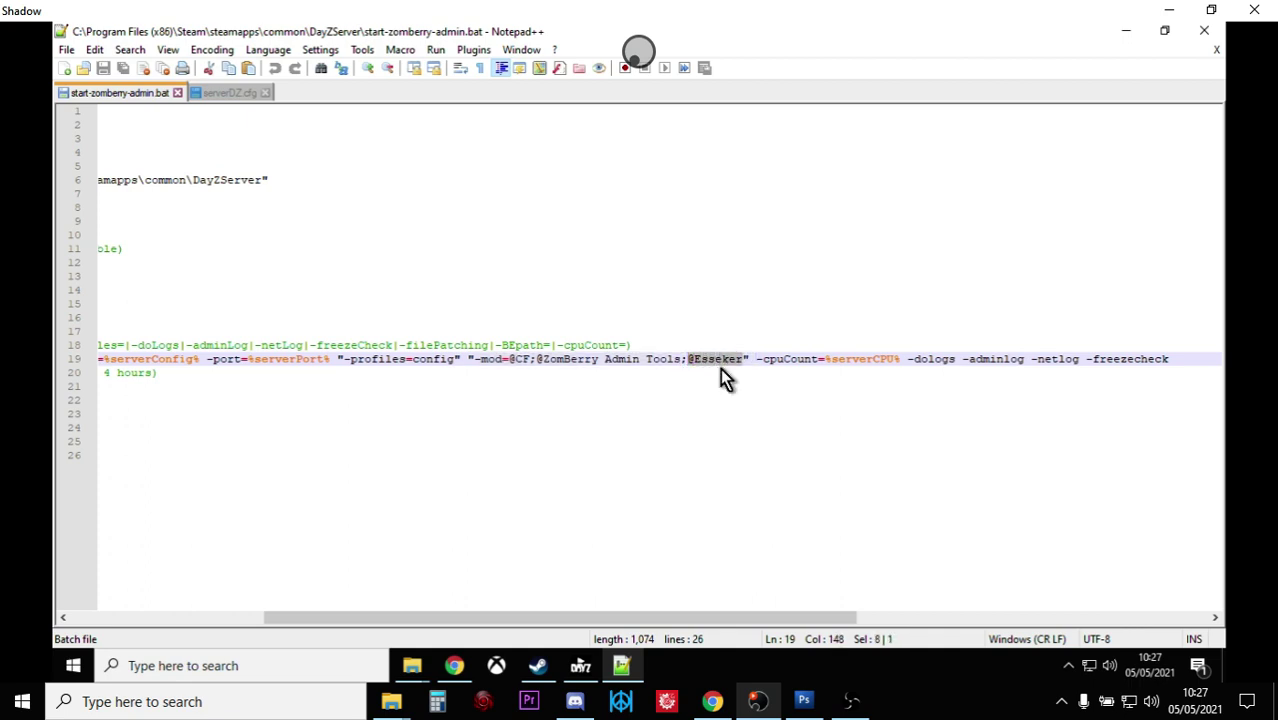
{"action": "left_click", "coordinate": [412, 666]}
{"action": "left_click", "coordinate": [338, 585]}
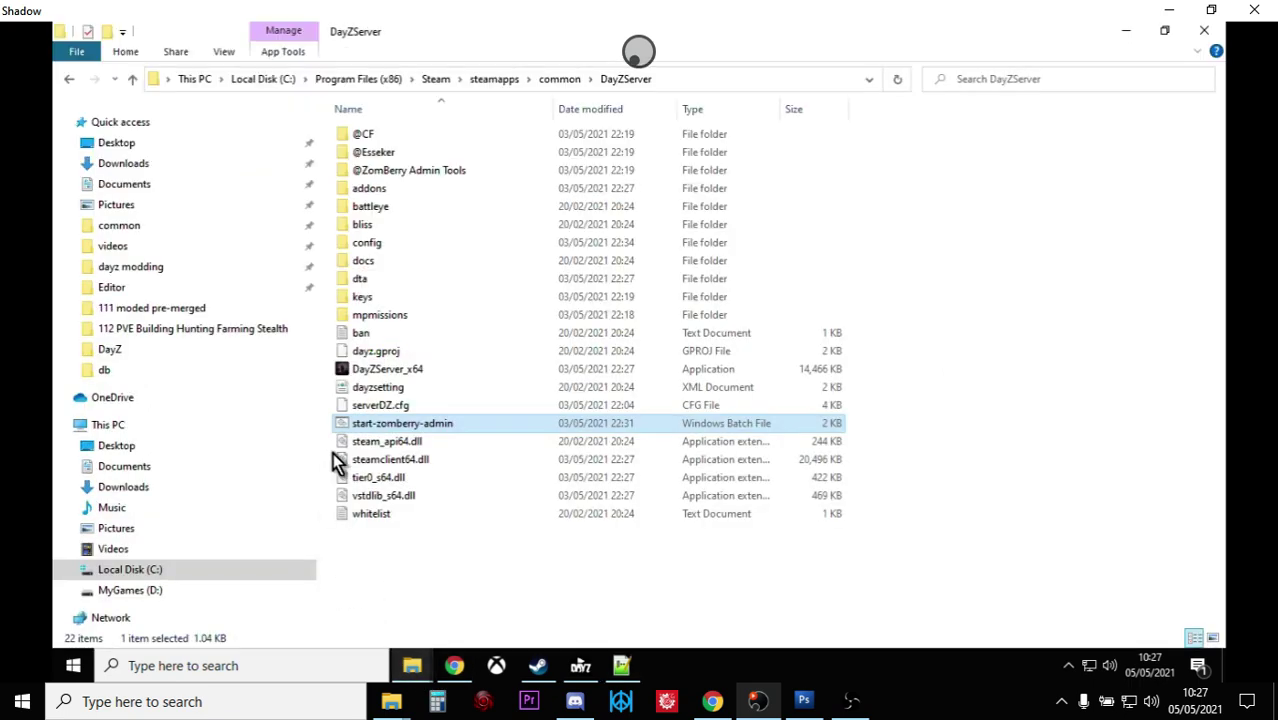
{"action": "left_click", "coordinate": [387, 155]}
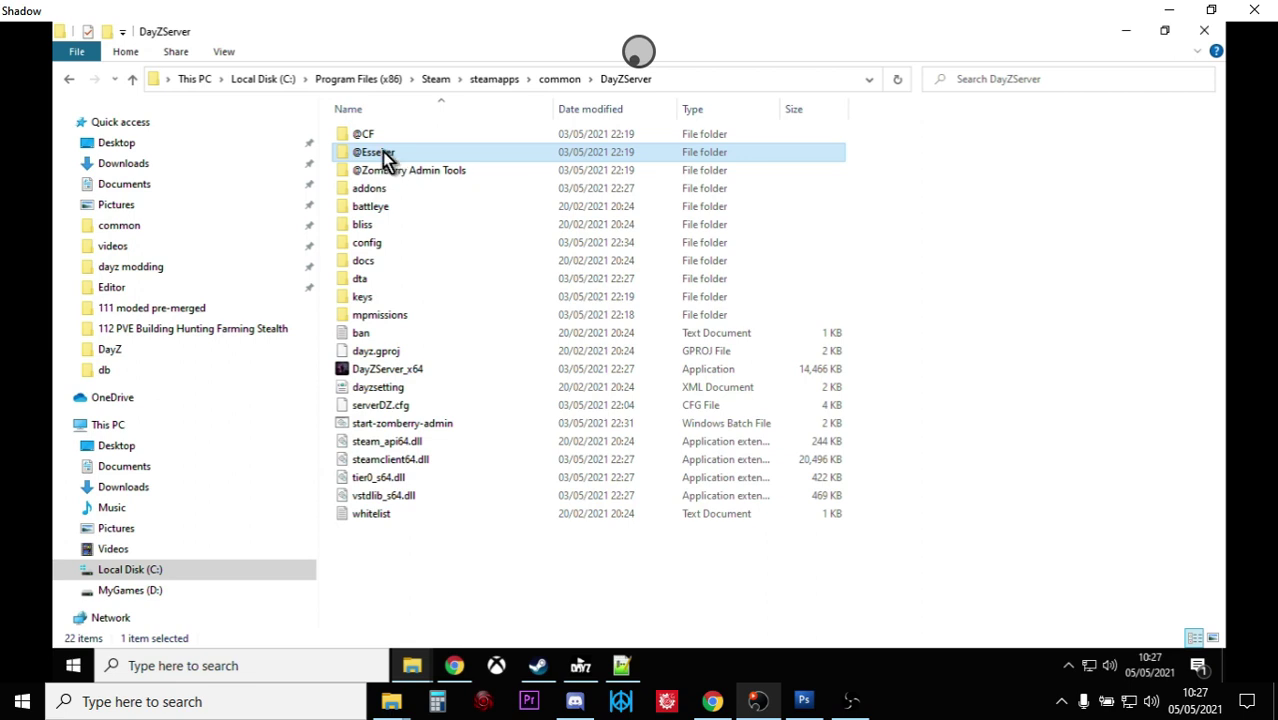
{"action": "left_click", "coordinate": [387, 158]}
{"action": "right_click", "coordinate": [389, 162]}
{"action": "left_click", "coordinate": [442, 133]}
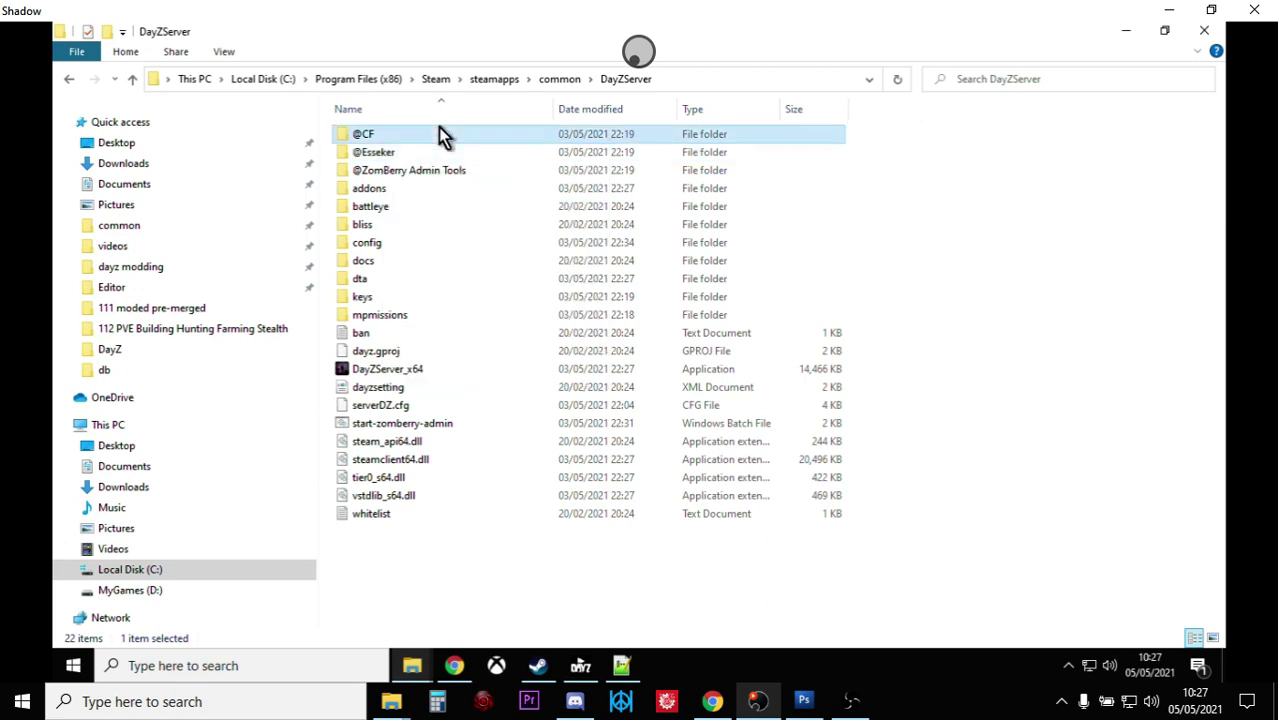
{"action": "left_click", "coordinate": [624, 668]}
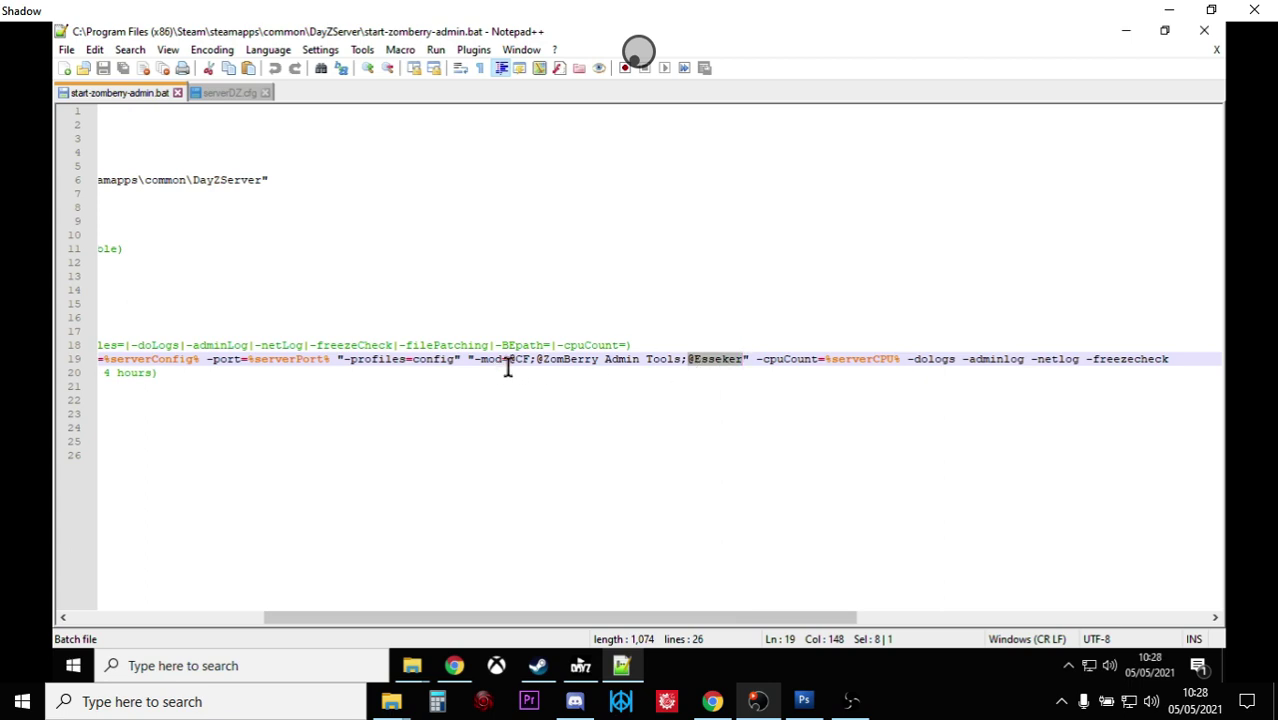
{"action": "left_click", "coordinate": [691, 358]}
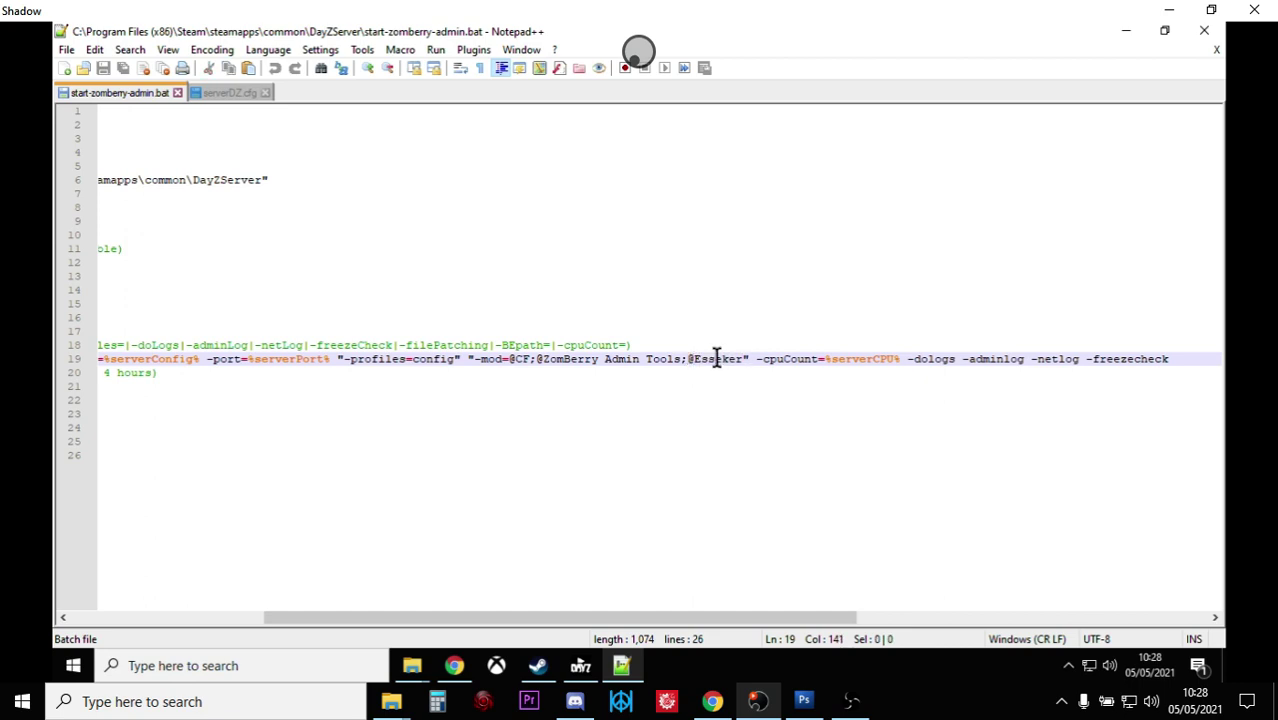